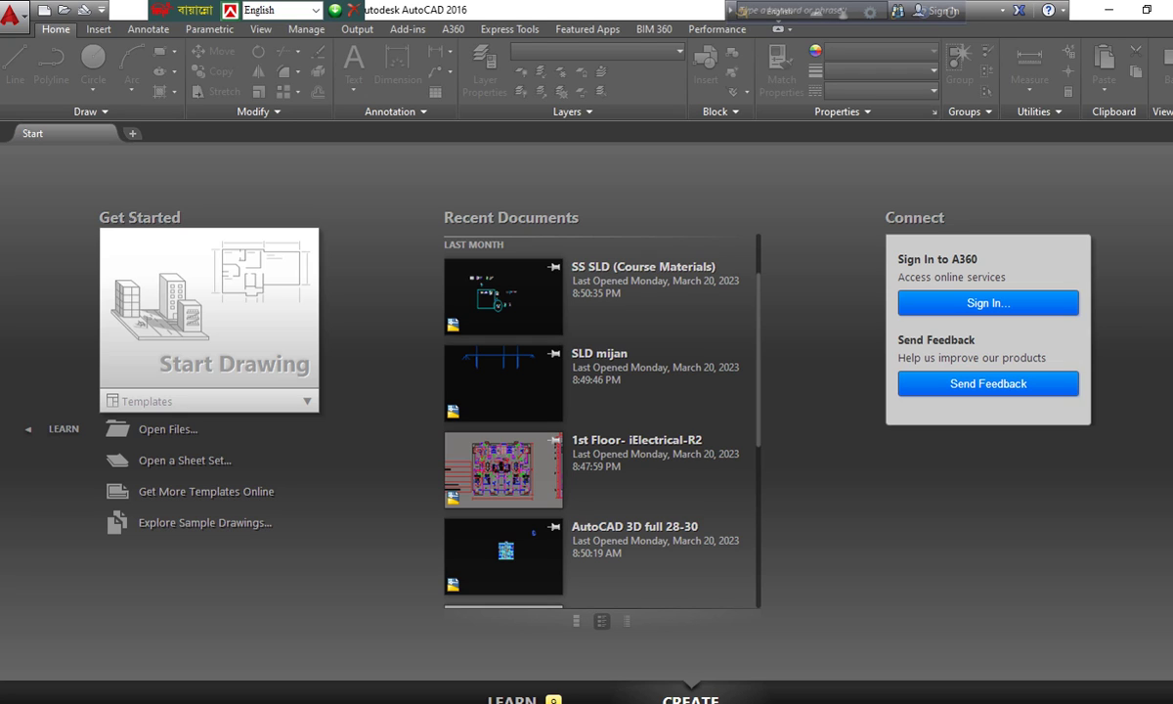
- Start a new drawing from one of the available templates
click(206, 401)
click(191, 504)
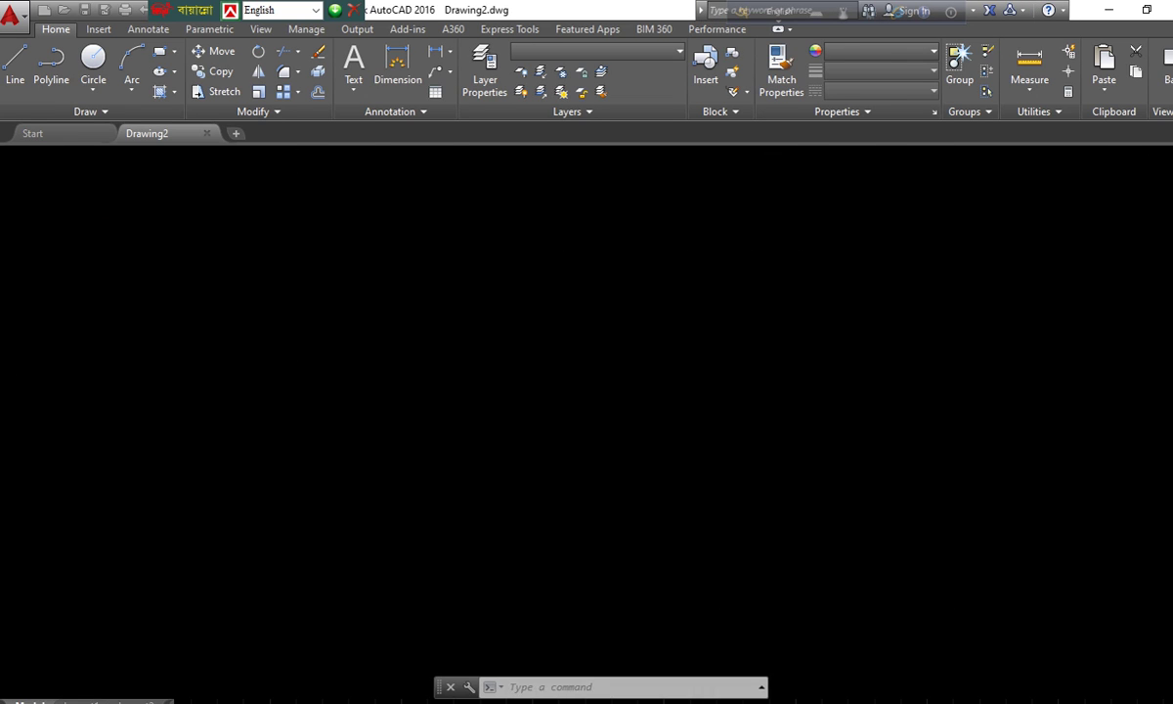
scroll(497, 330, down, 1)
scroll(509, 336, up, 1)
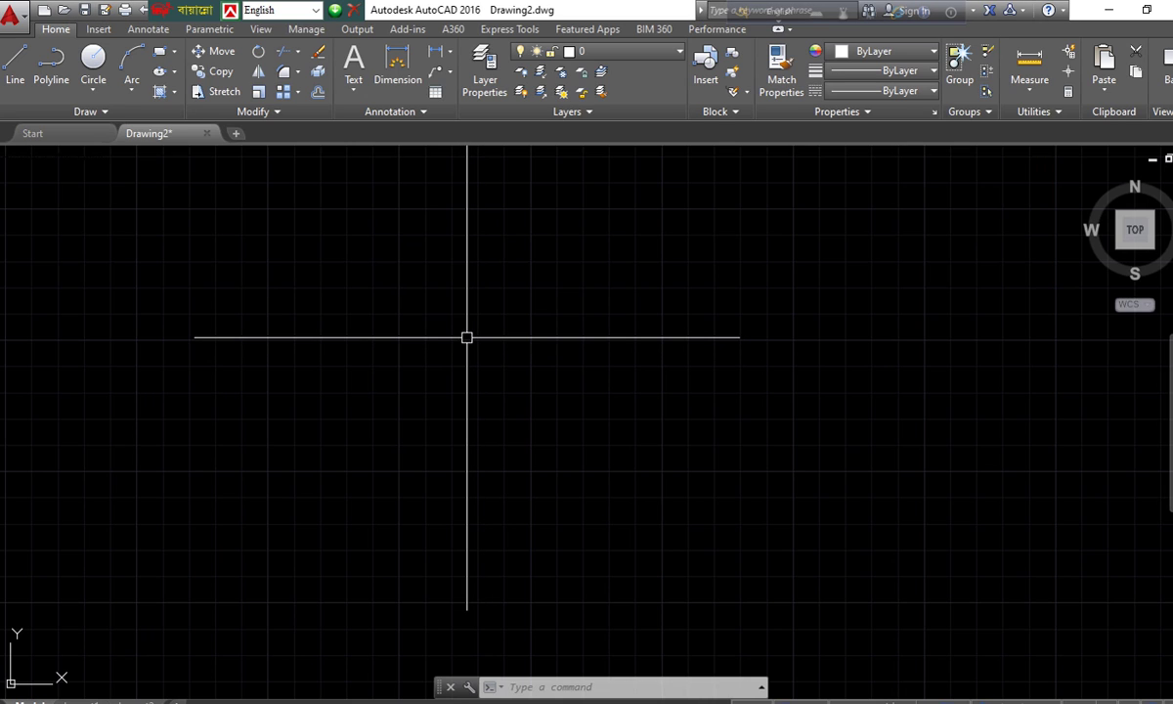
- Set the drawing units to Engineering length with 0'-0" precision and Feet as the insertion scale, accepting the non-inch insertion units
text(u)
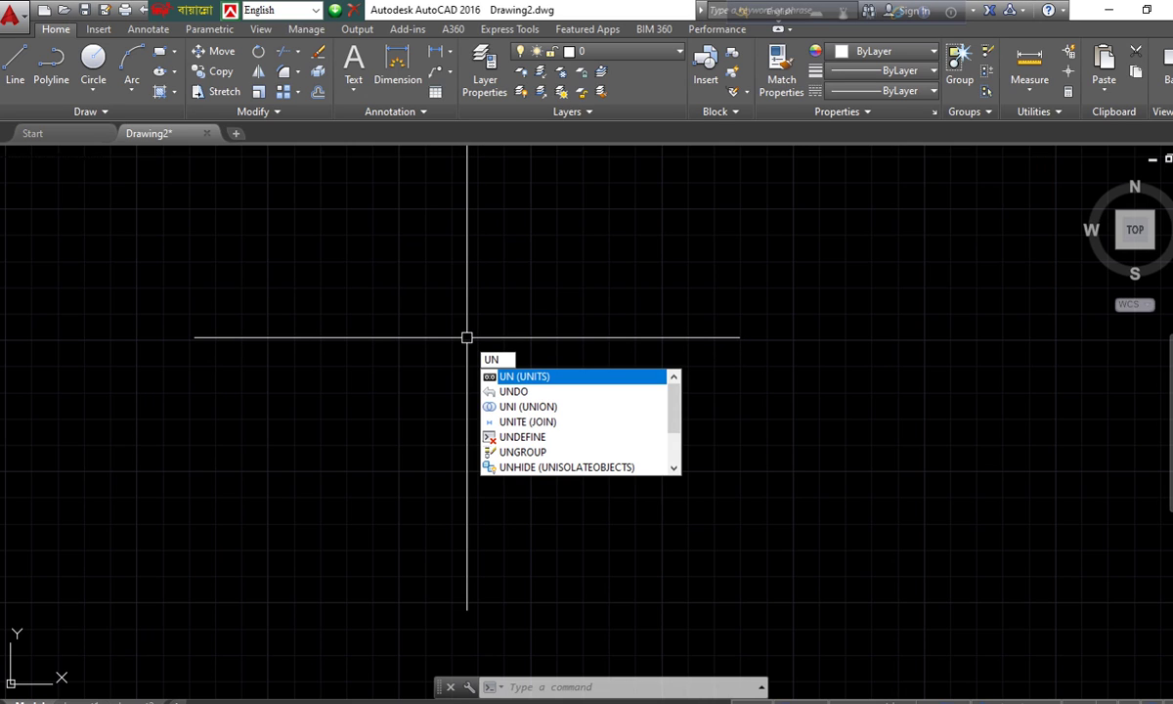
key(Return)
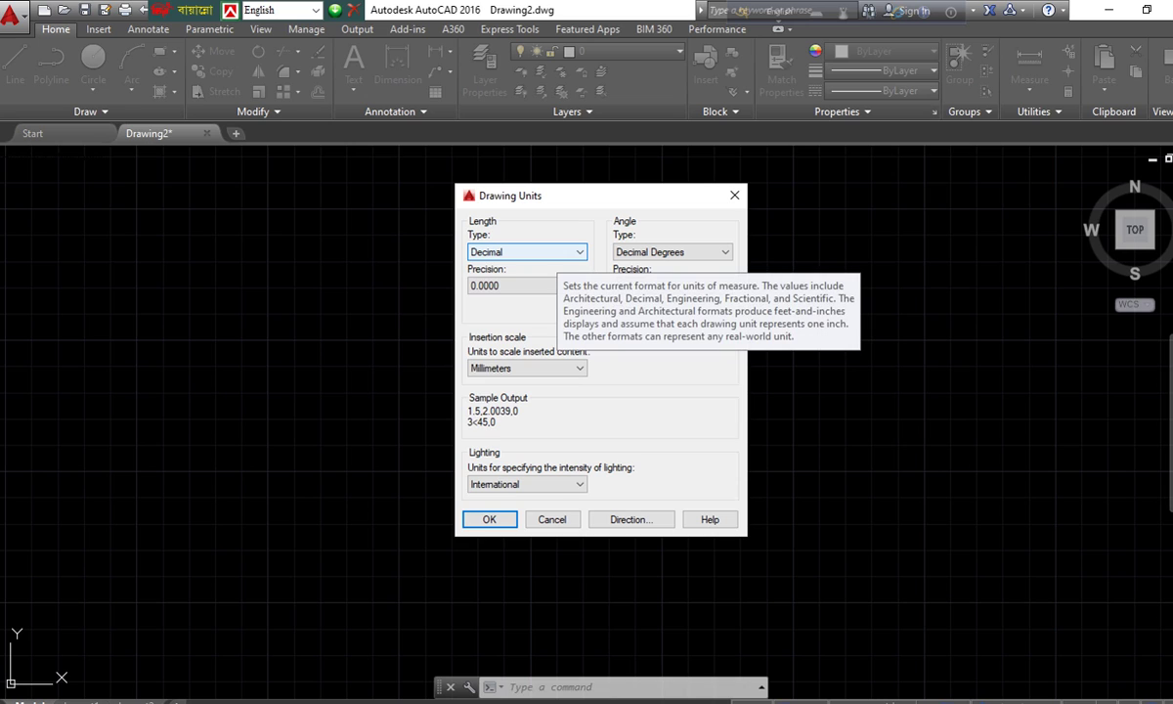
click(547, 251)
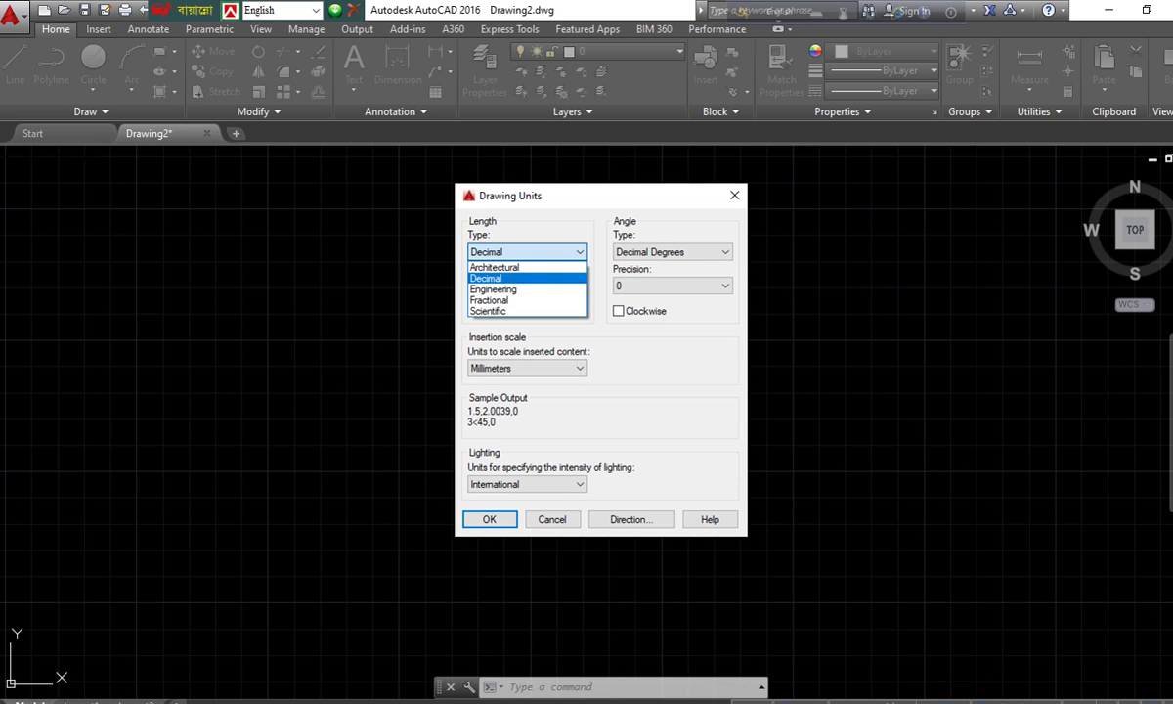
click(503, 271)
click(527, 285)
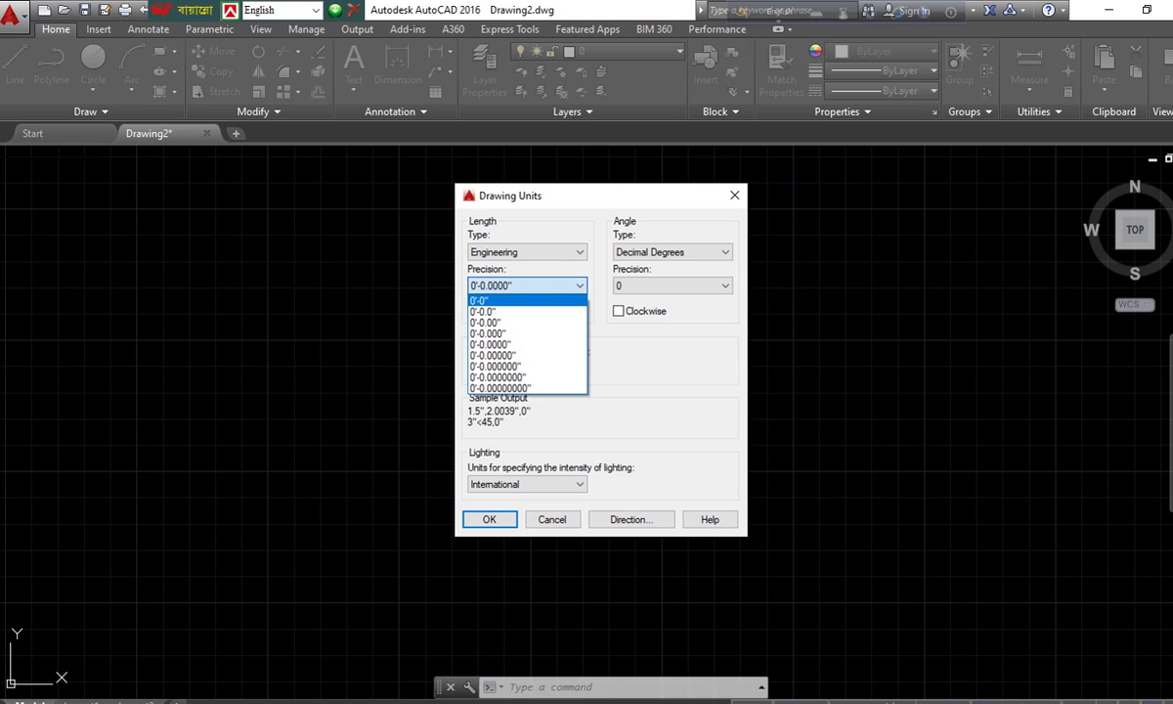
click(498, 301)
click(528, 367)
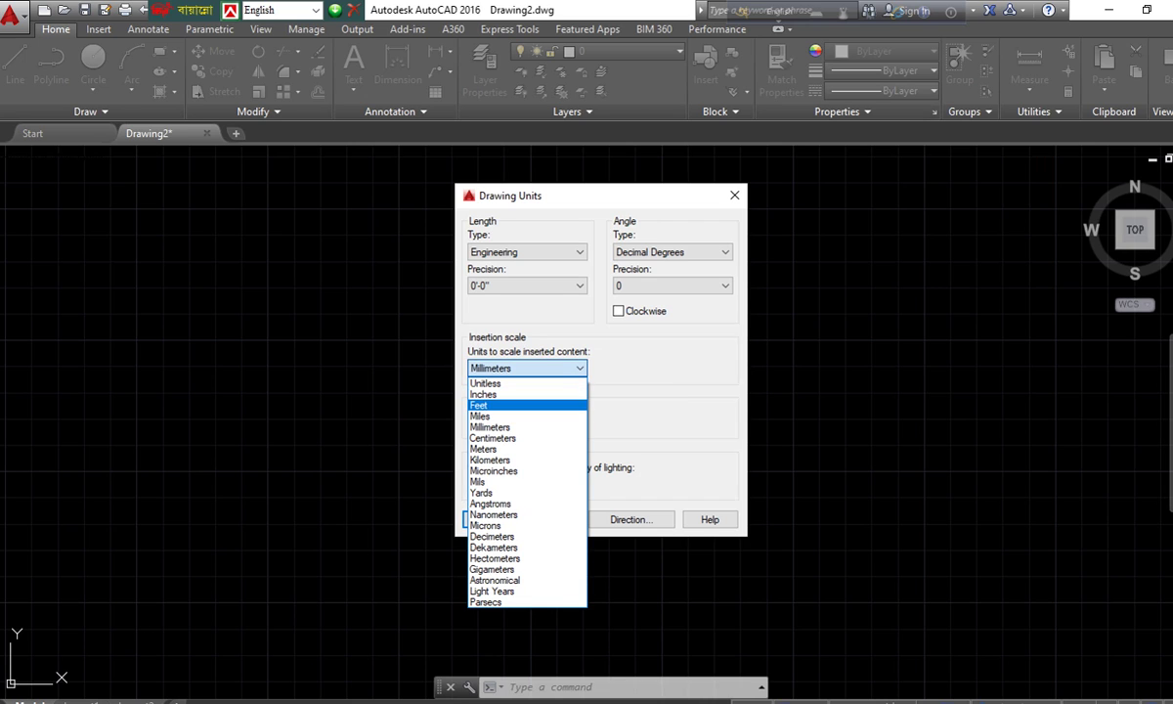
key(Return)
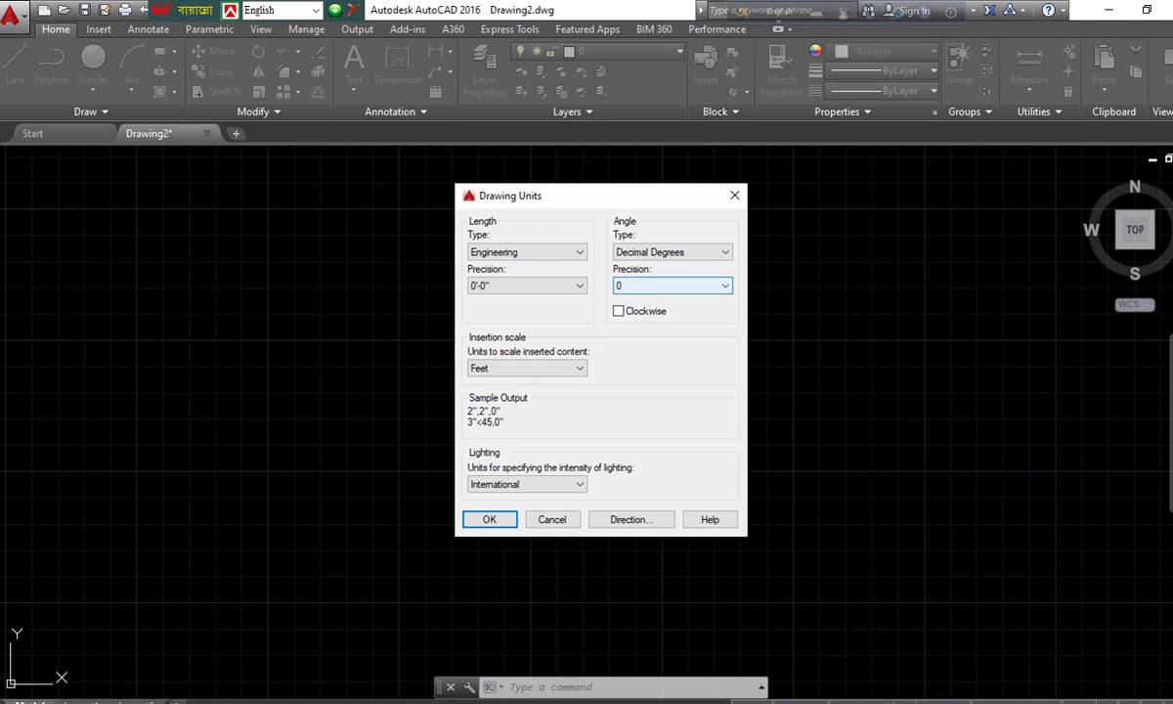
key(Return)
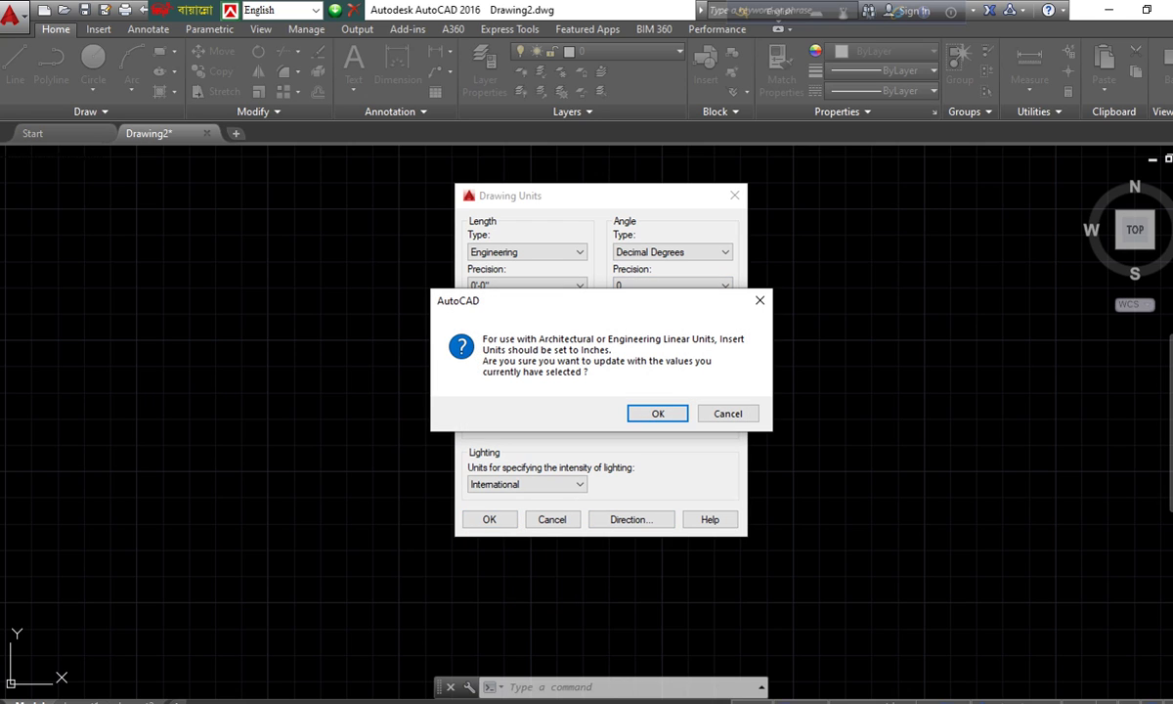
key(Return)
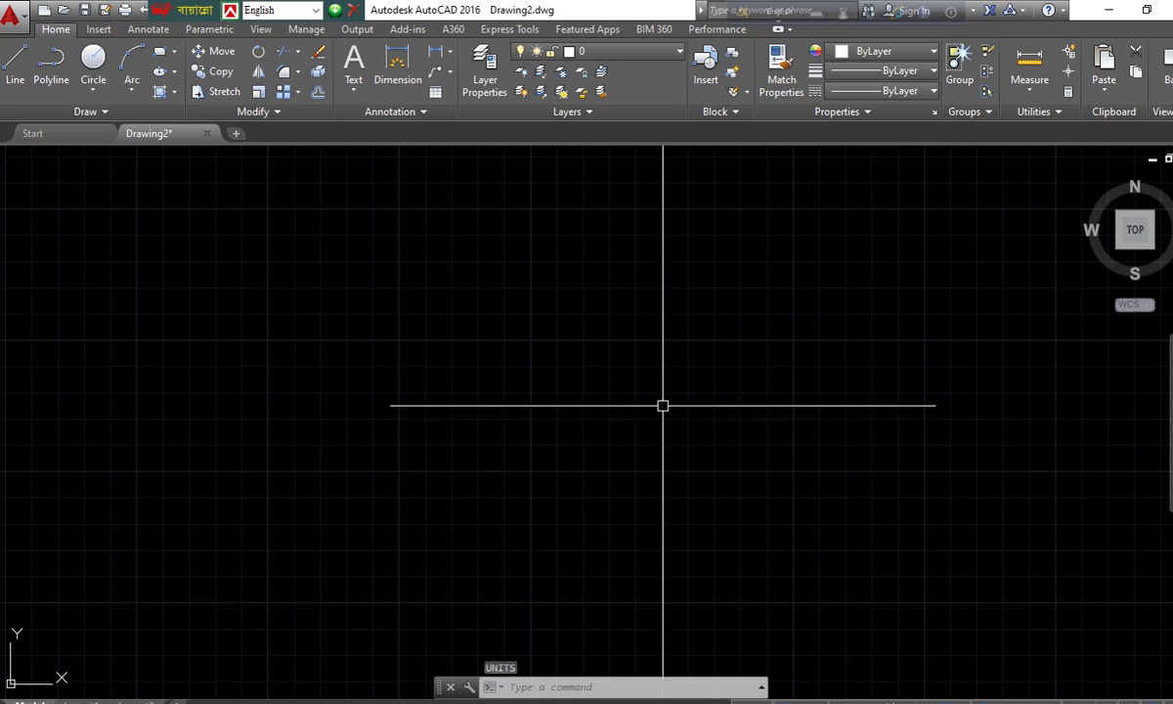
text(D)
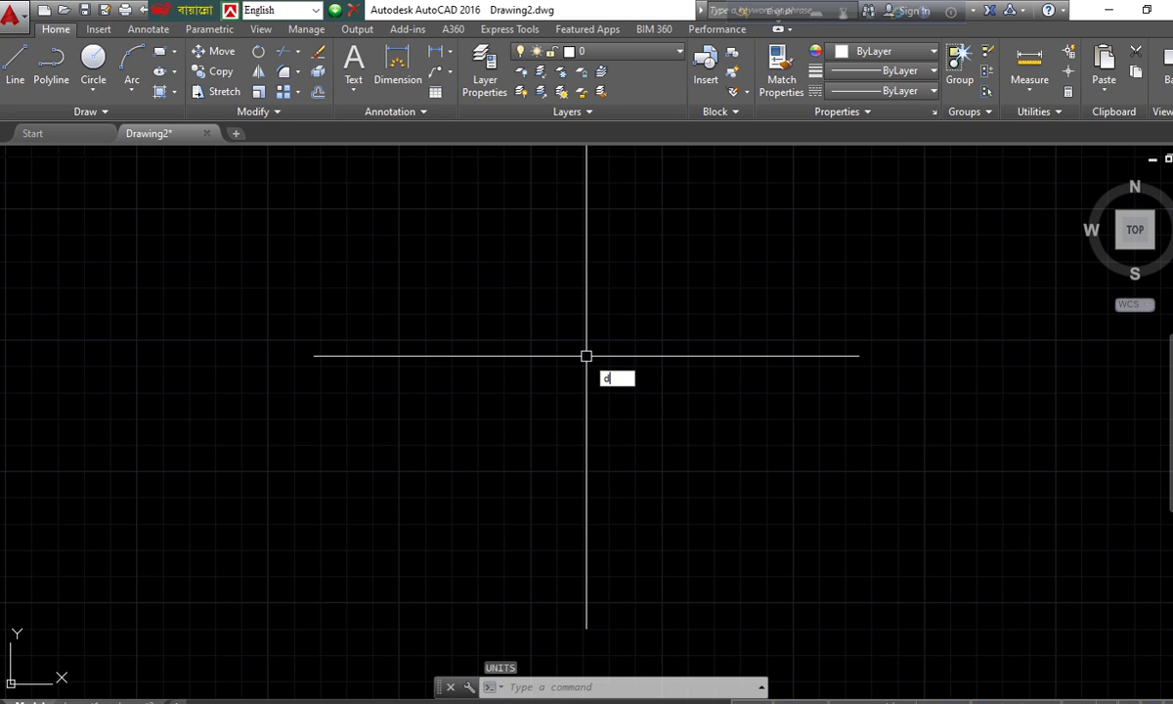
text(I)
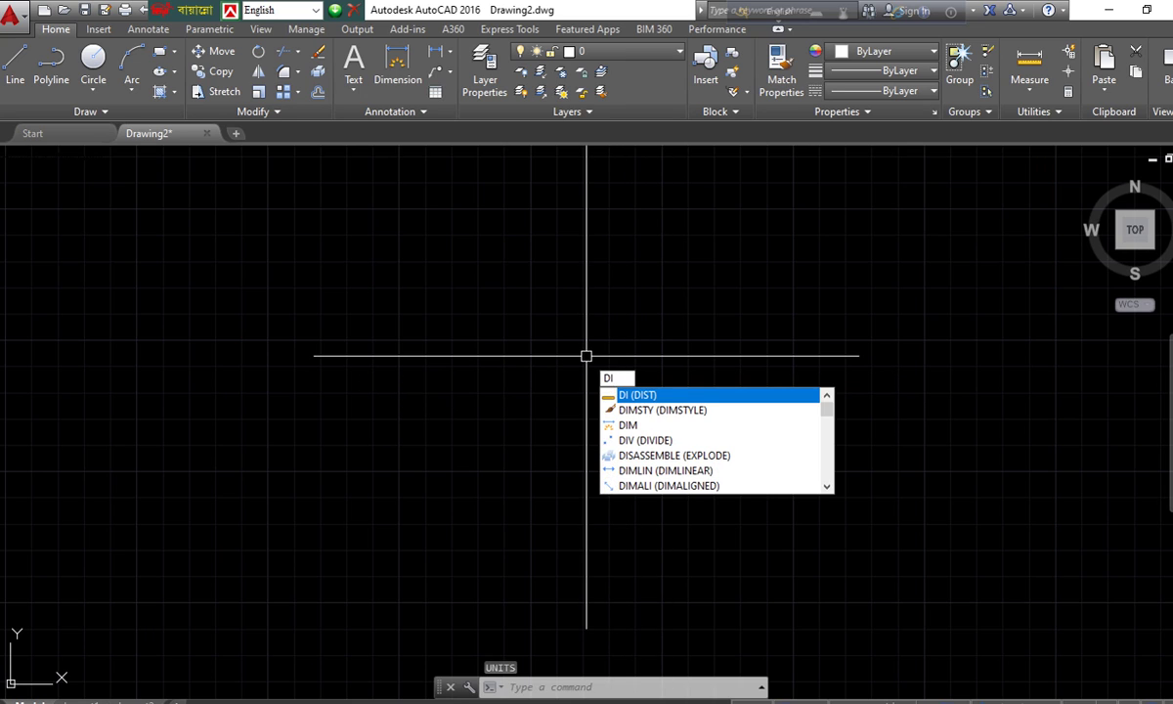
key(Return)
key(BackSpace)
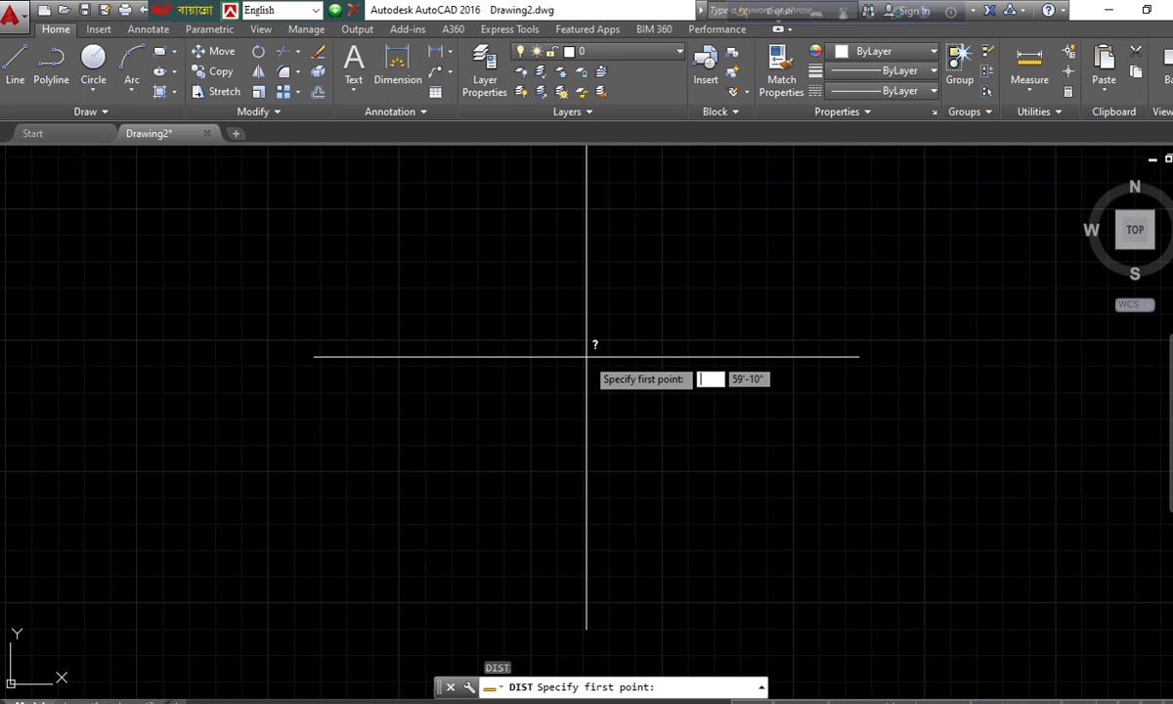
key(Escape)
- Modify the ISO-25 dimension style's primary units to Engineering format with 0'-0" precision
text(D)
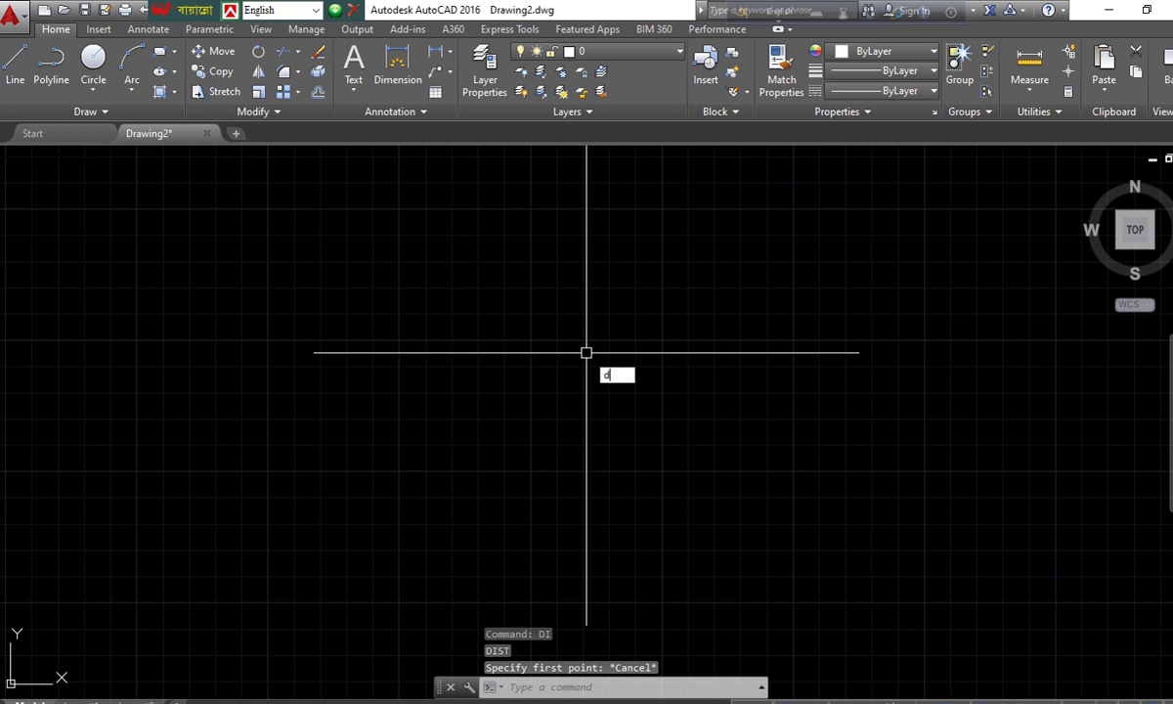
key(Return)
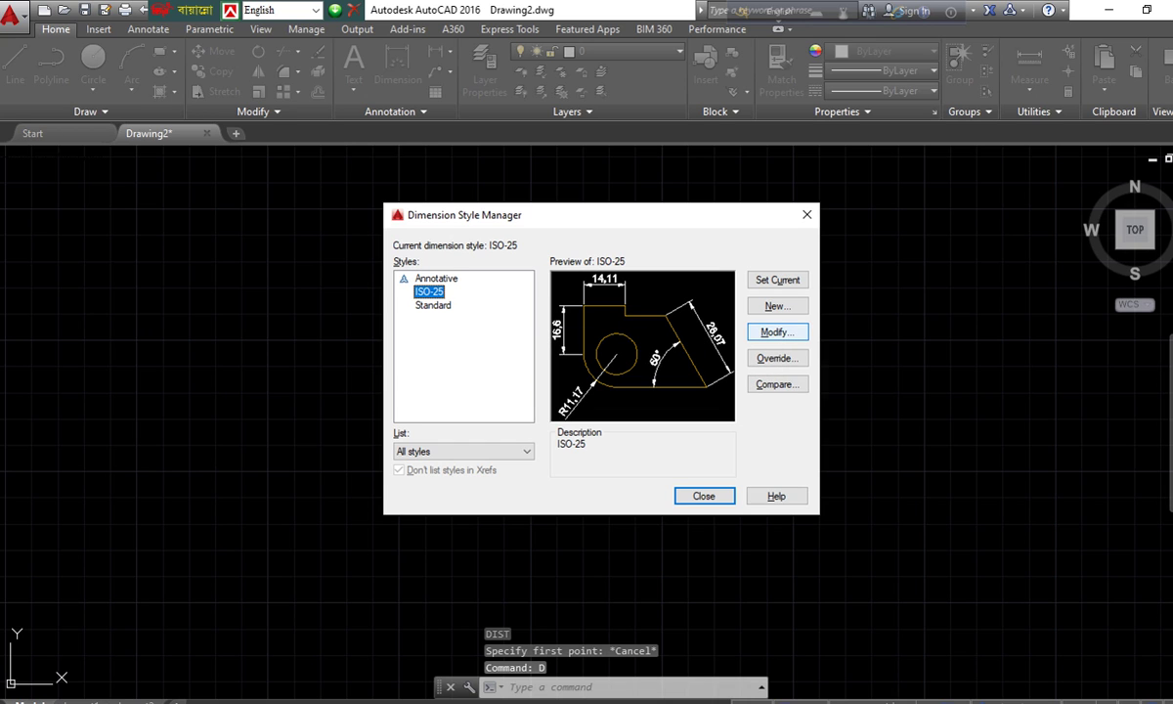
click(778, 331)
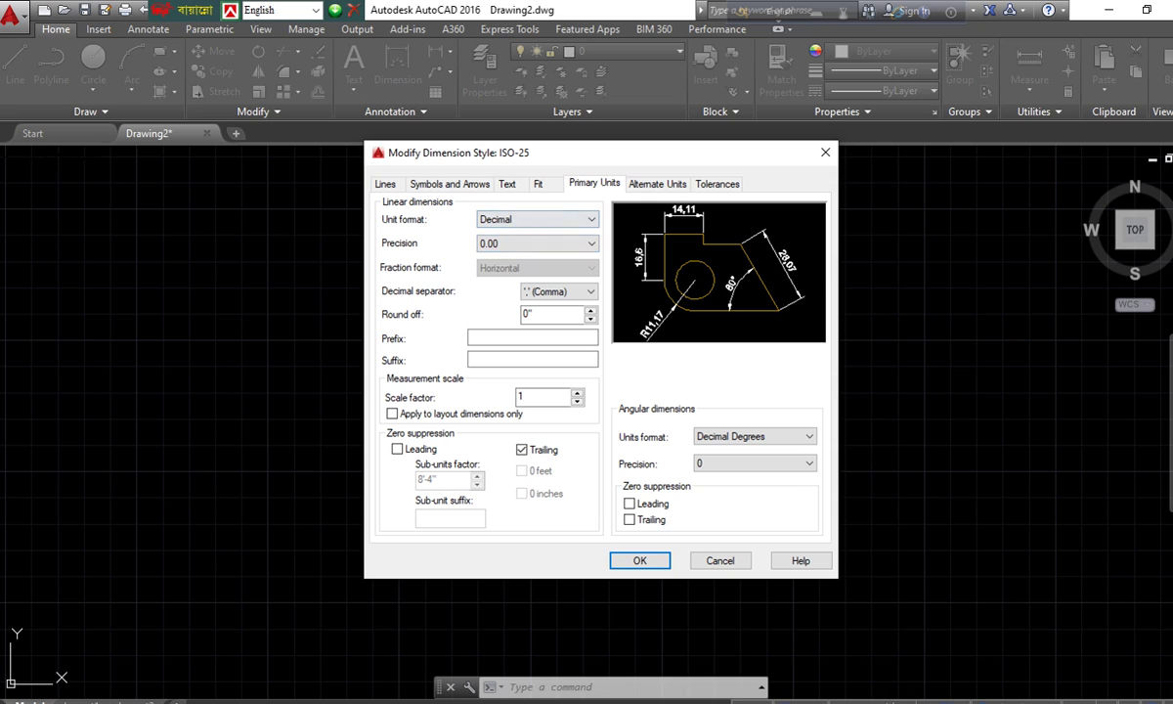
click(538, 219)
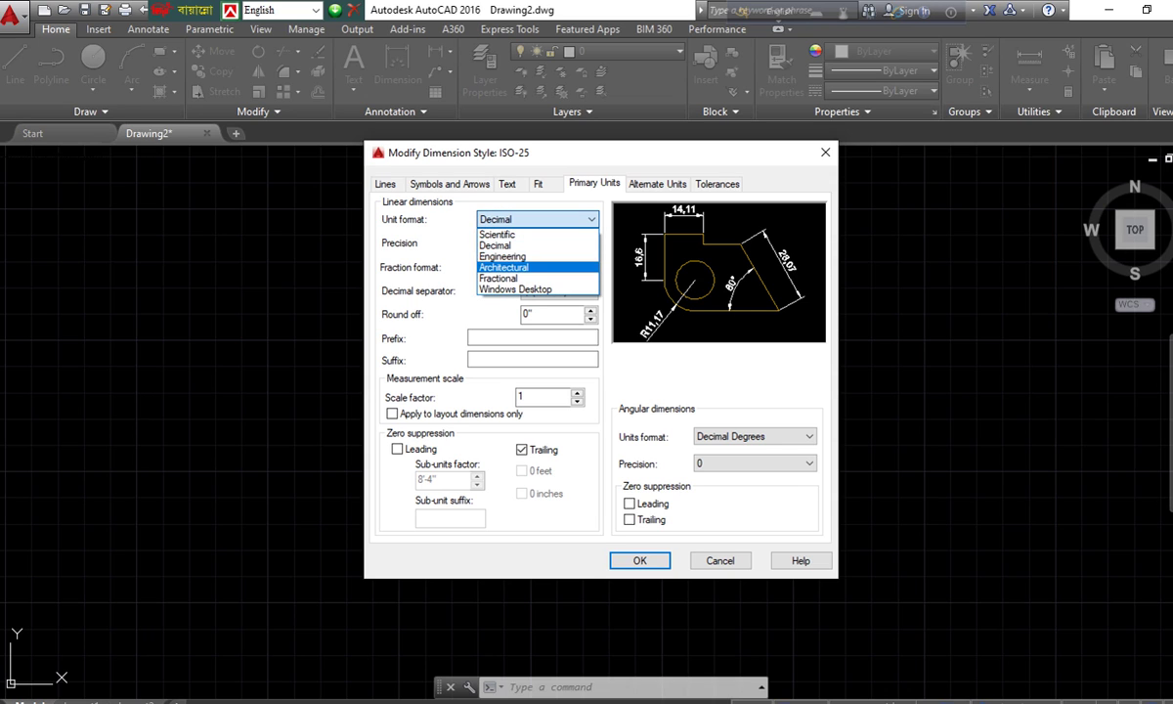
click(528, 256)
click(537, 242)
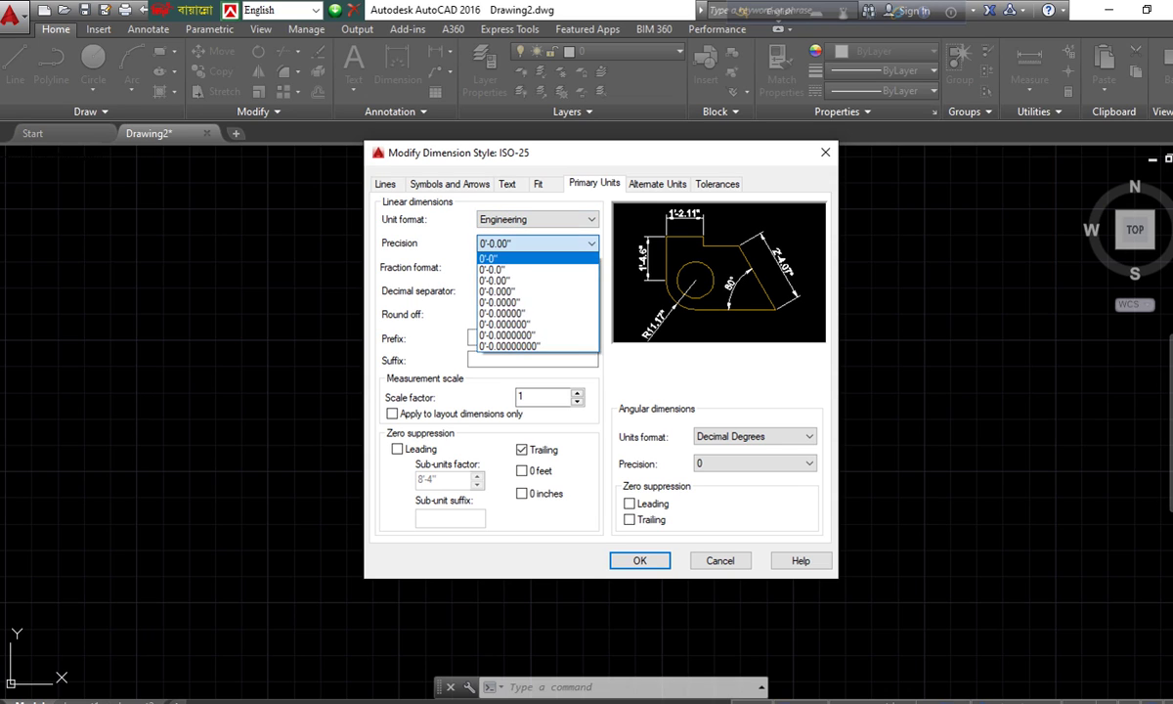
click(528, 256)
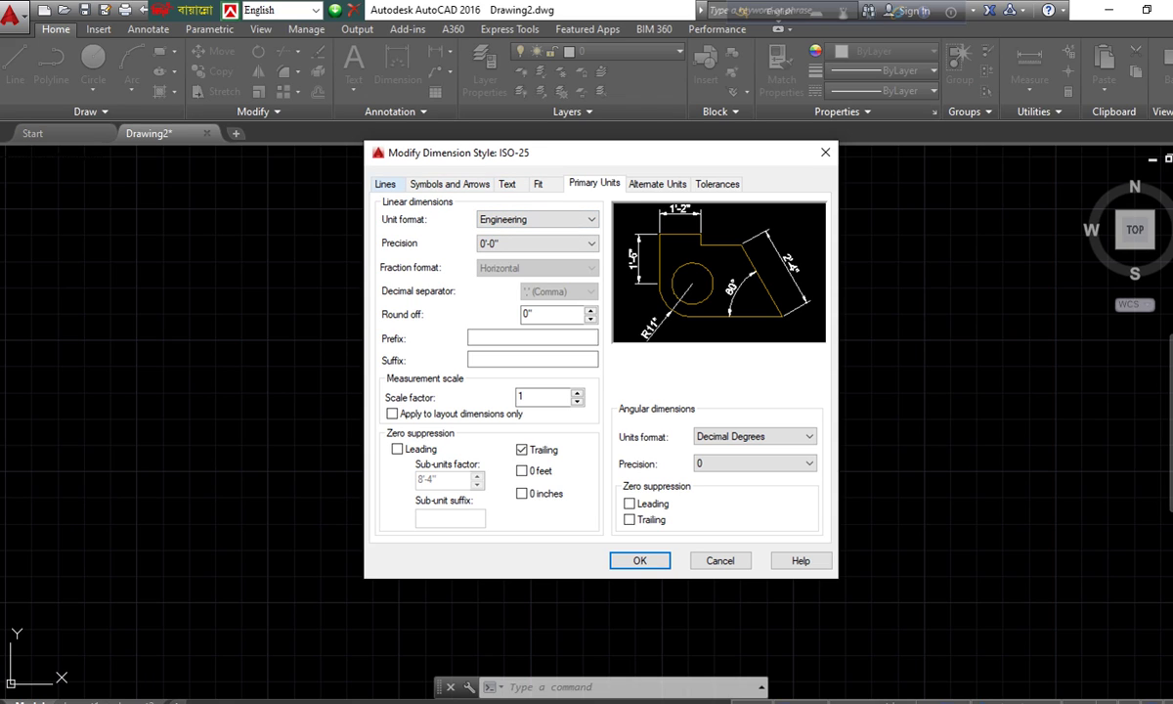
- Review the ISO-25 style's symbols and arrows, text, fit and alternate units settings, returning to its primary units
click(449, 184)
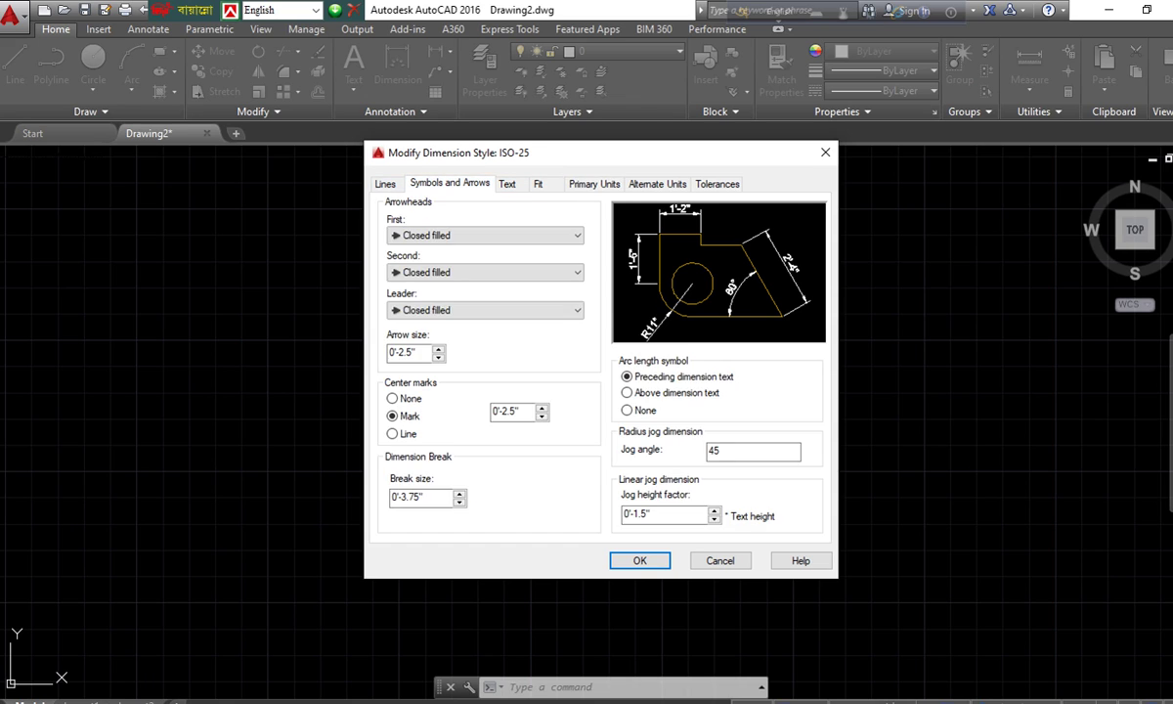
click(507, 184)
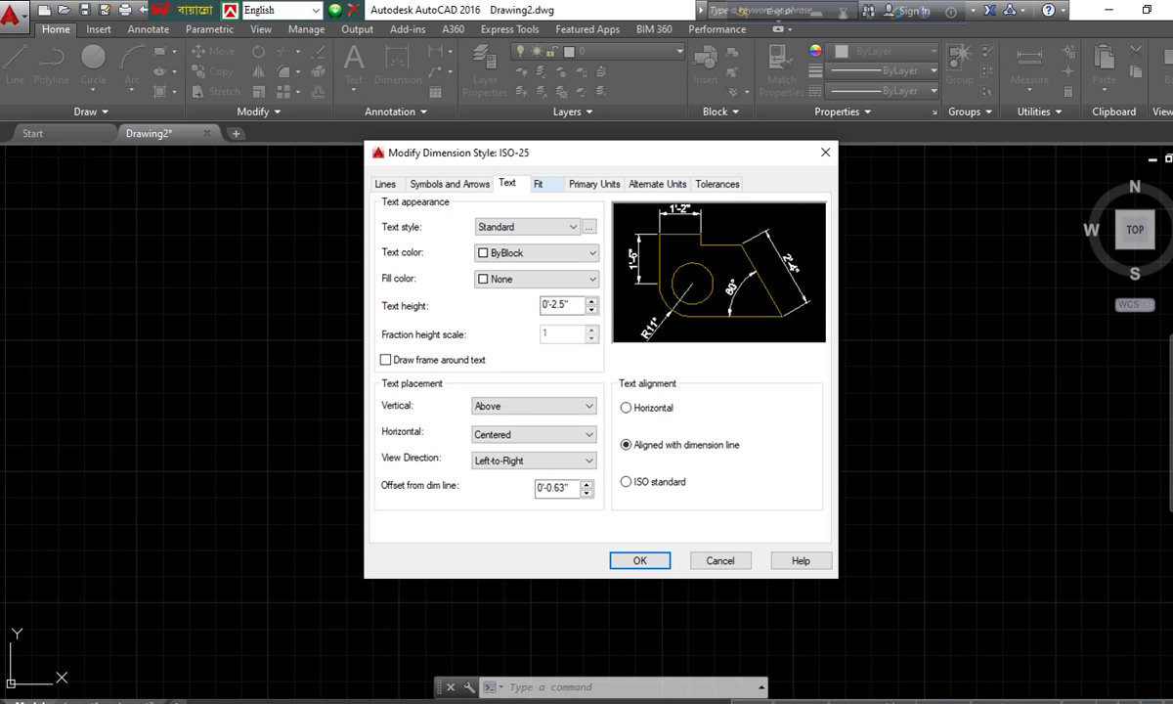
click(537, 184)
click(595, 184)
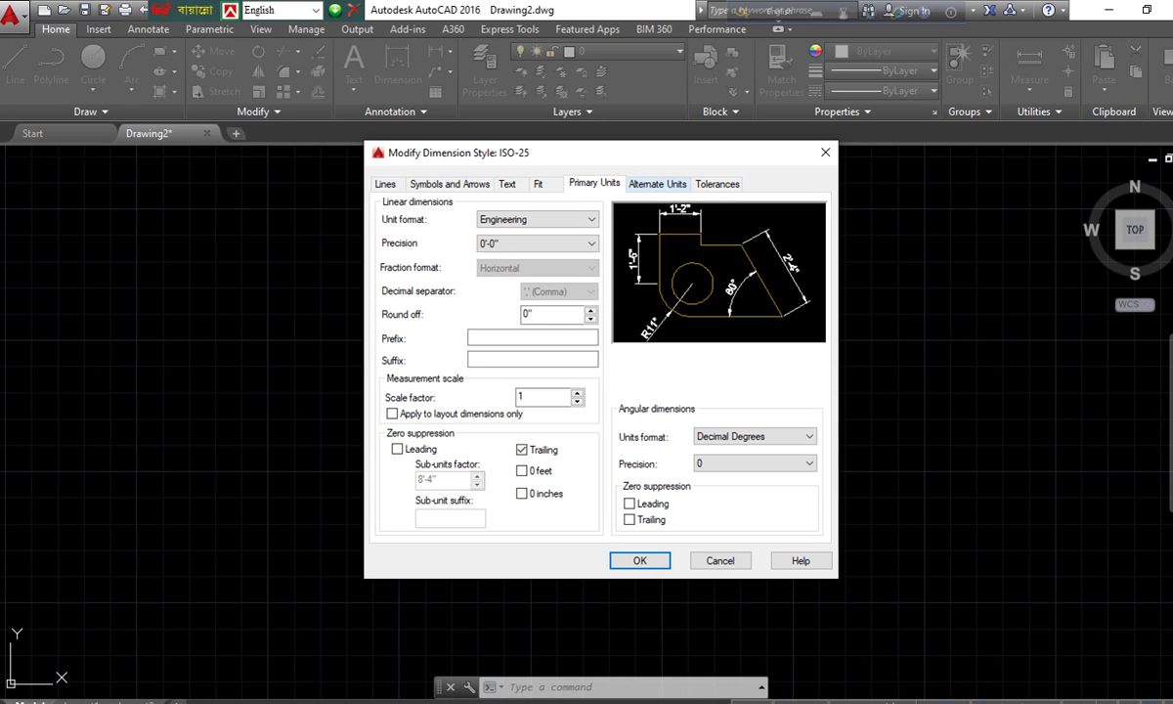
click(658, 184)
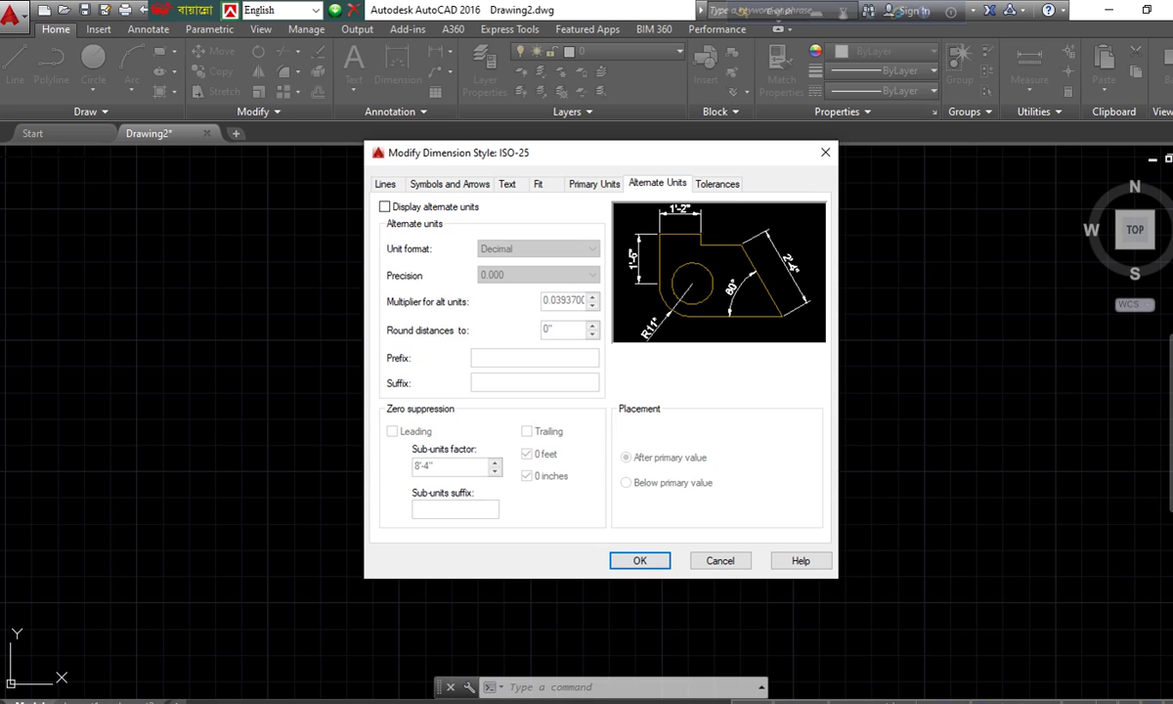
click(595, 184)
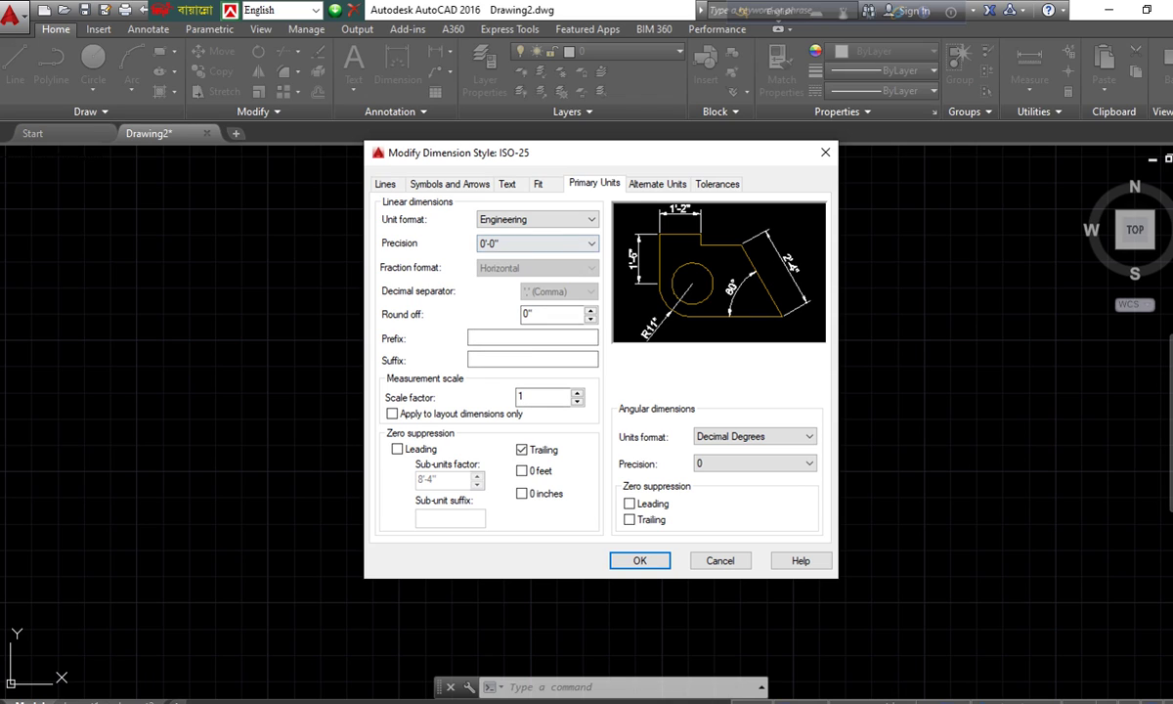
- Reselect 0'-0" as the linear dimension precision, save the ISO-25 style changes and close the Dimension Style Manager
click(536, 242)
click(536, 258)
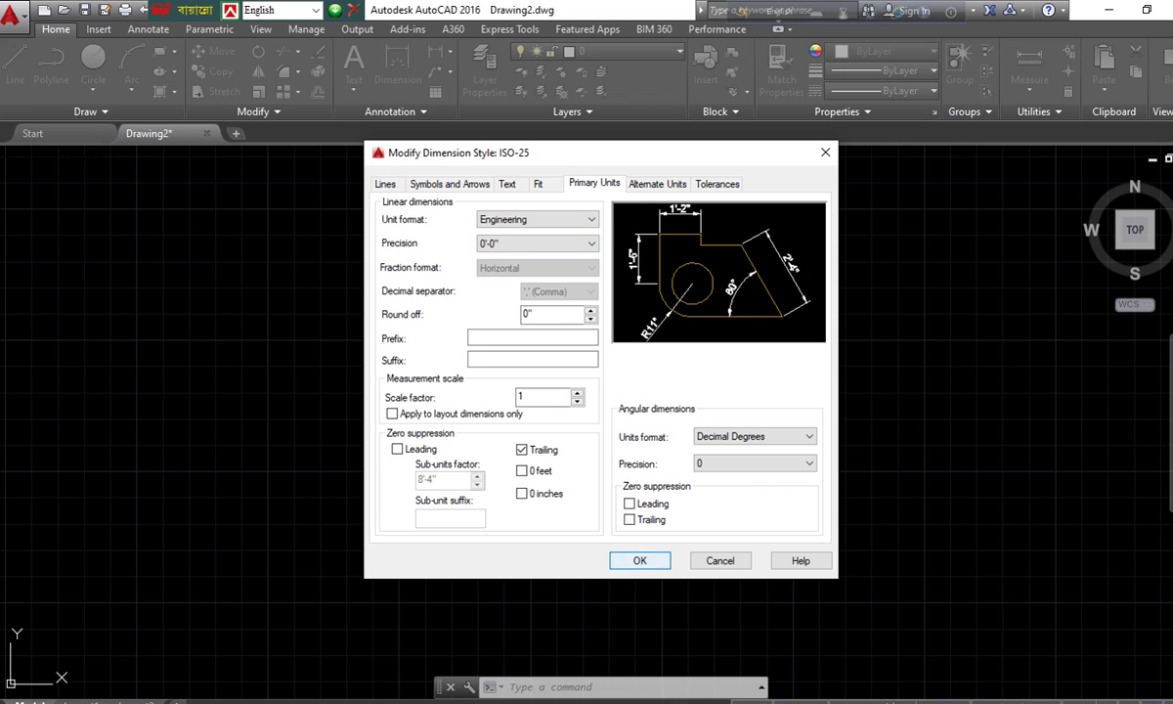
key(Return)
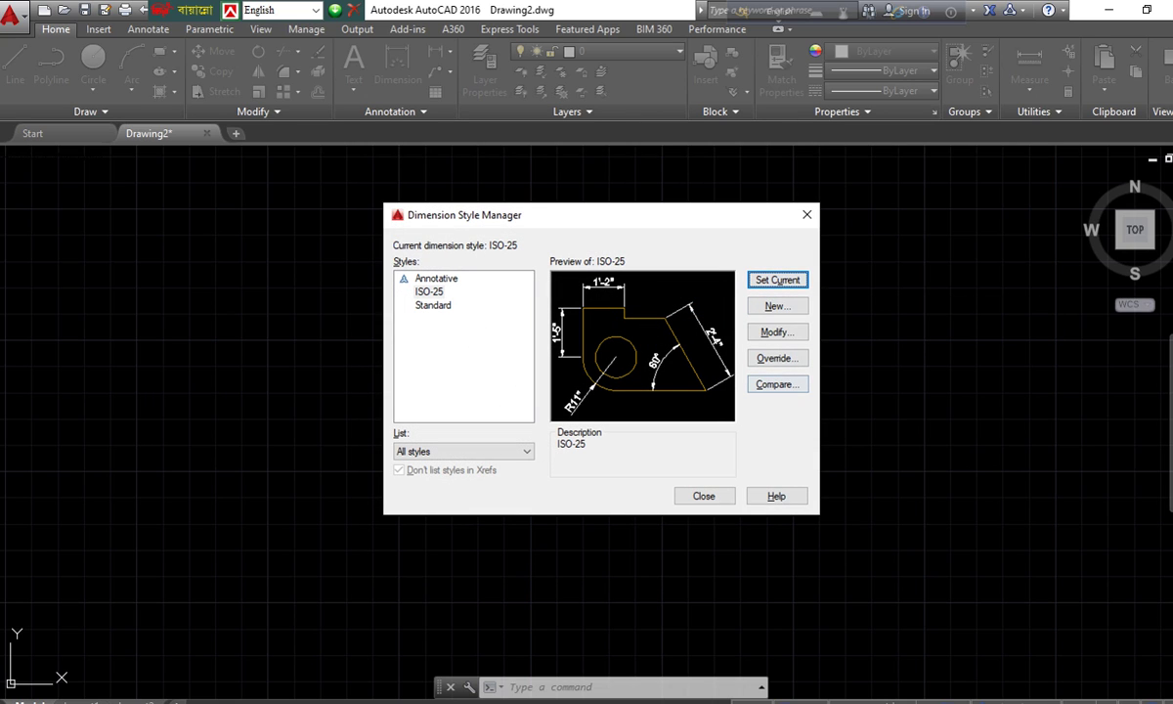
click(703, 496)
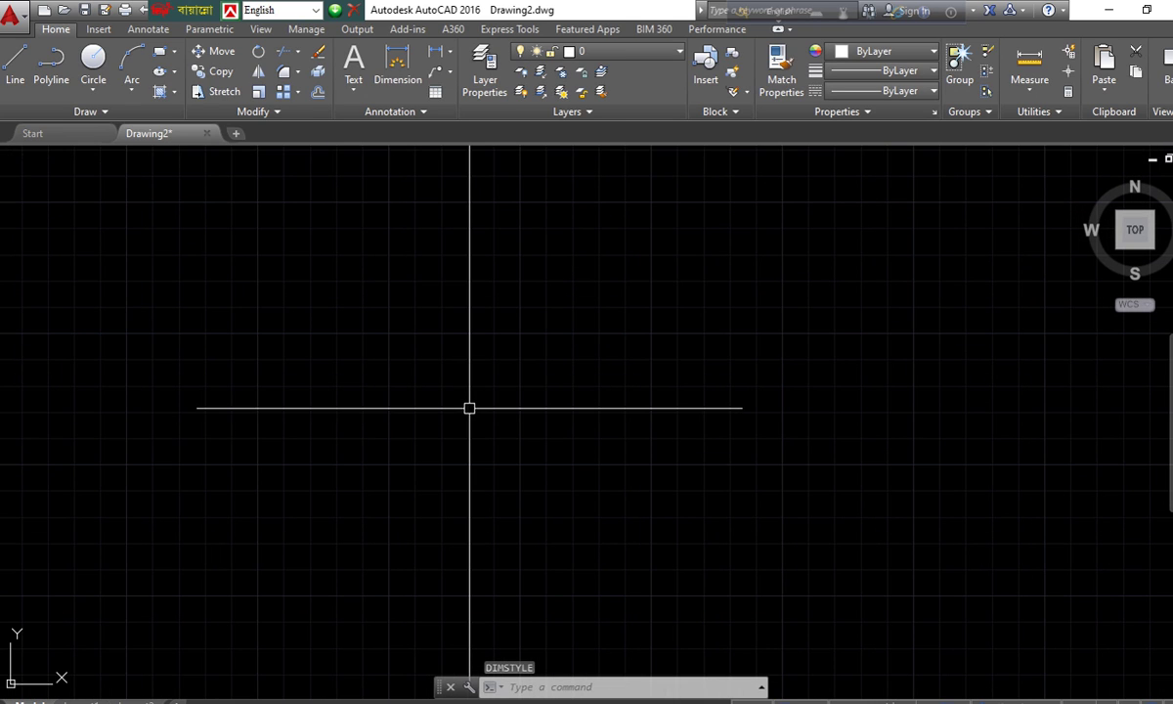
- Draw a single 12' line running rightward at a slight upward angle of about 3°
scroll(468, 408, down, 1)
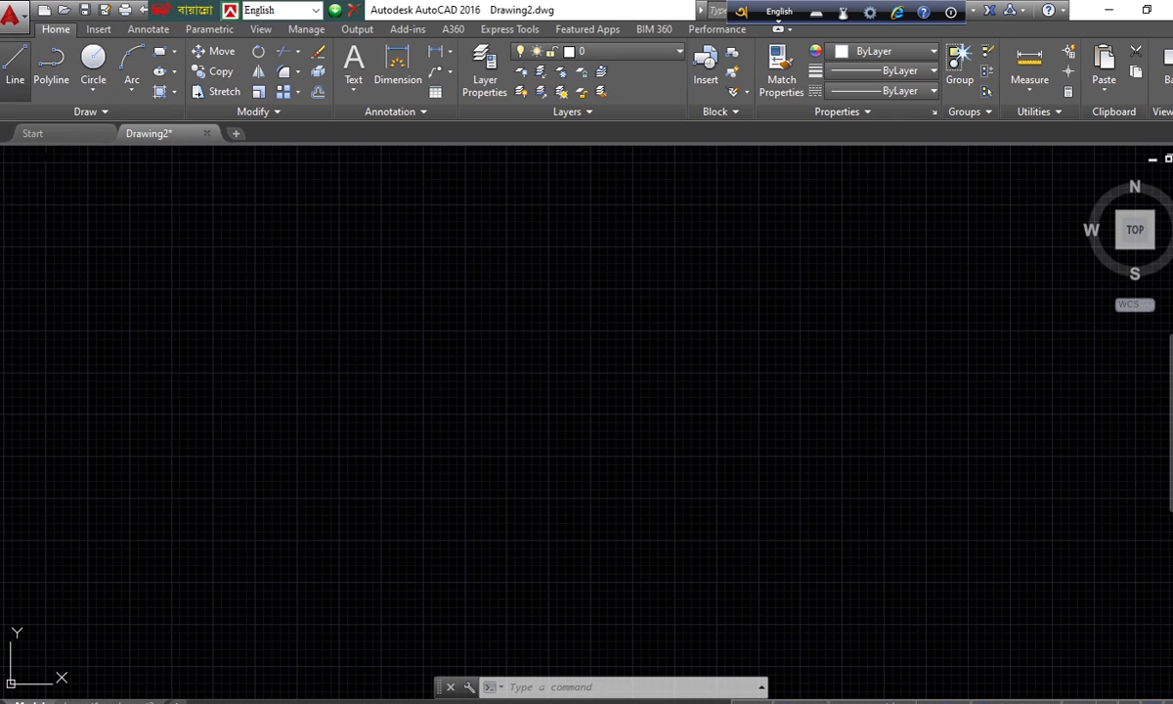
text(l)
key(Return)
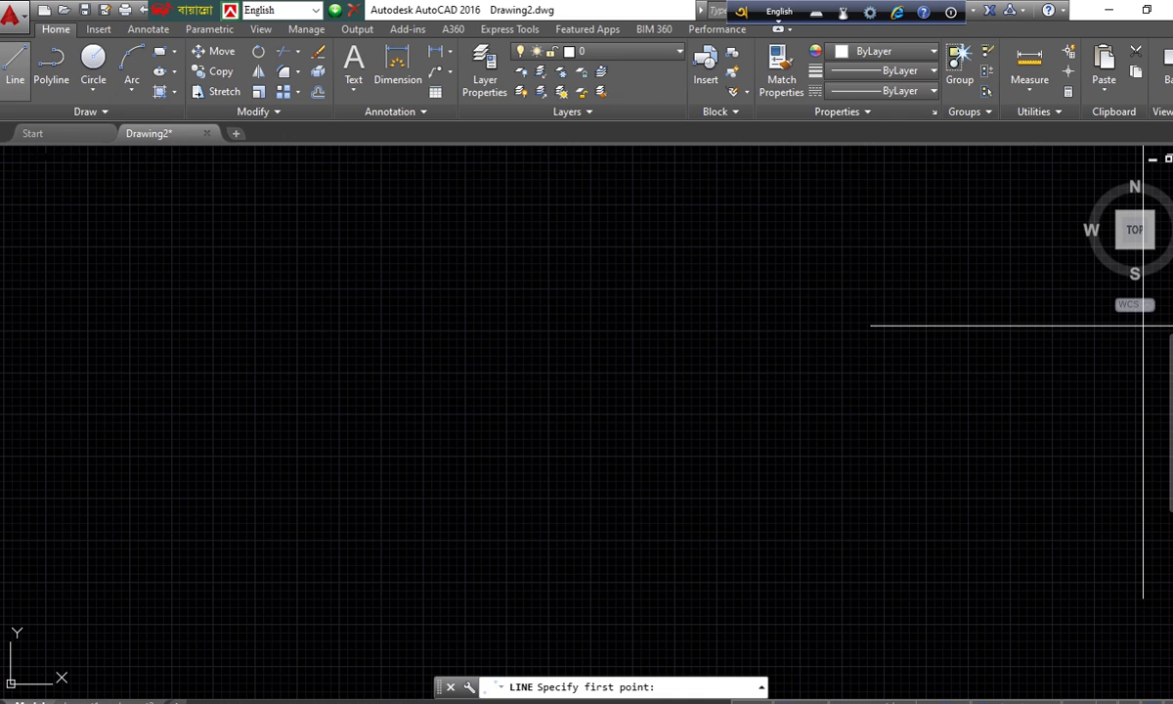
click(298, 373)
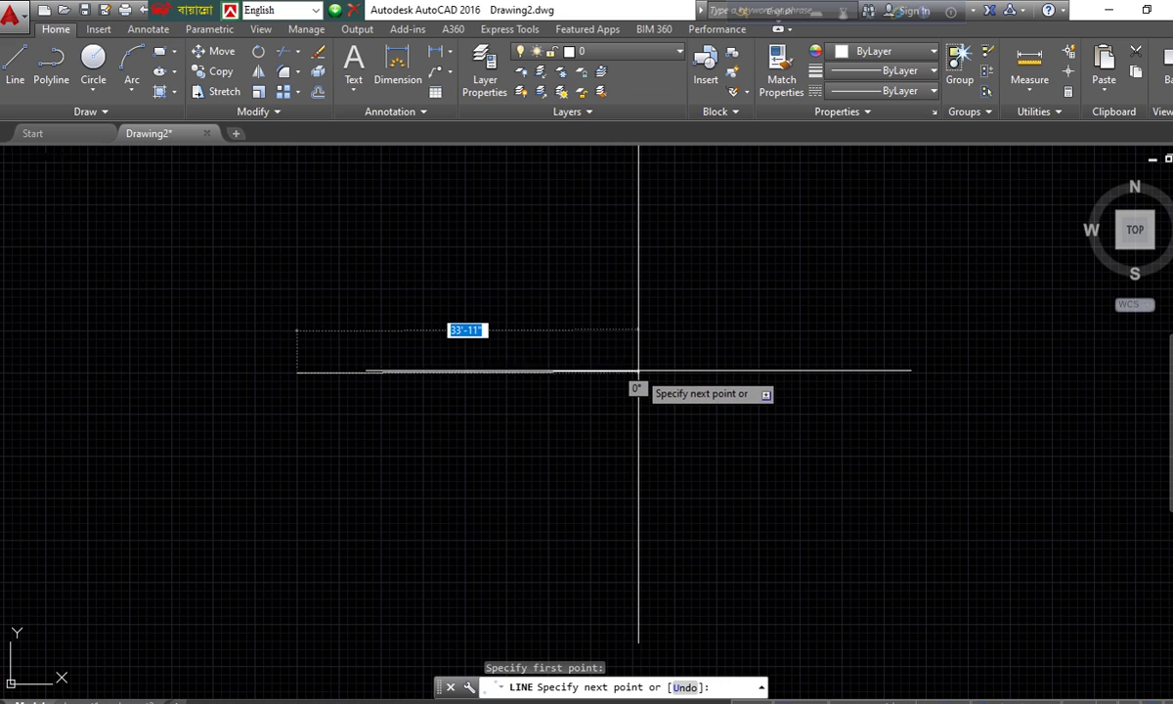
text(12)
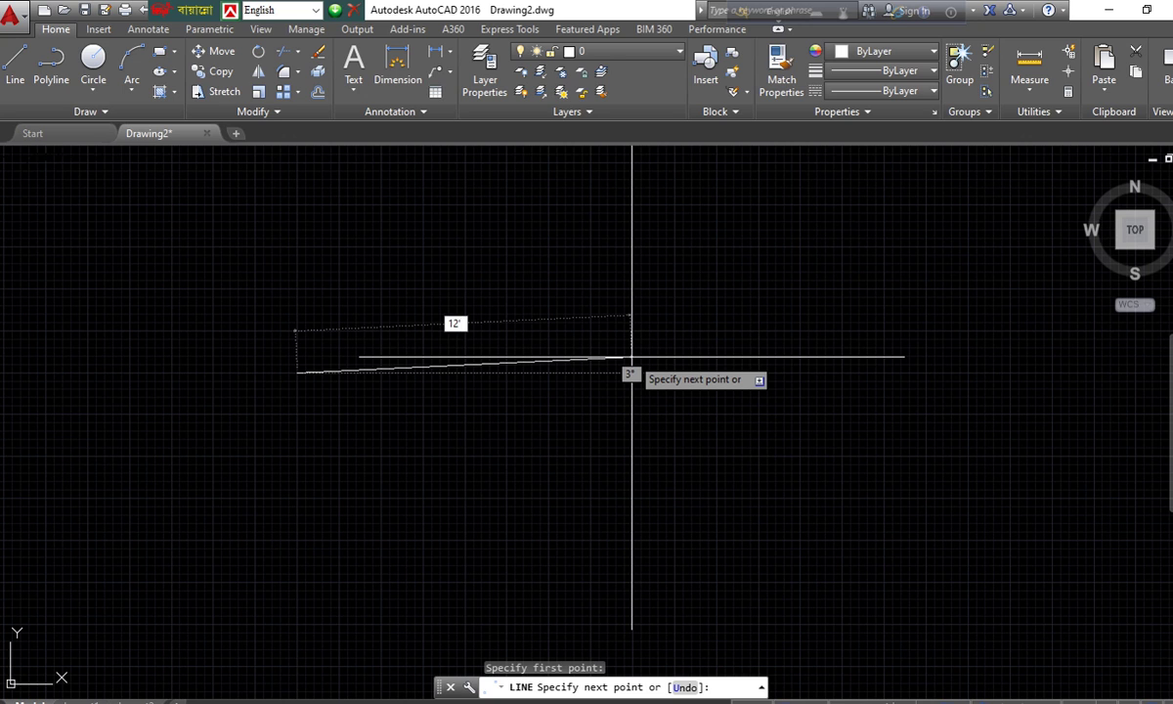
key(Return)
key(Return)
- Dimension the full length of the slightly inclined line, placing the aligned dimension above it
middle_drag(638, 401, 479, 410)
scroll(355, 366, up, 4)
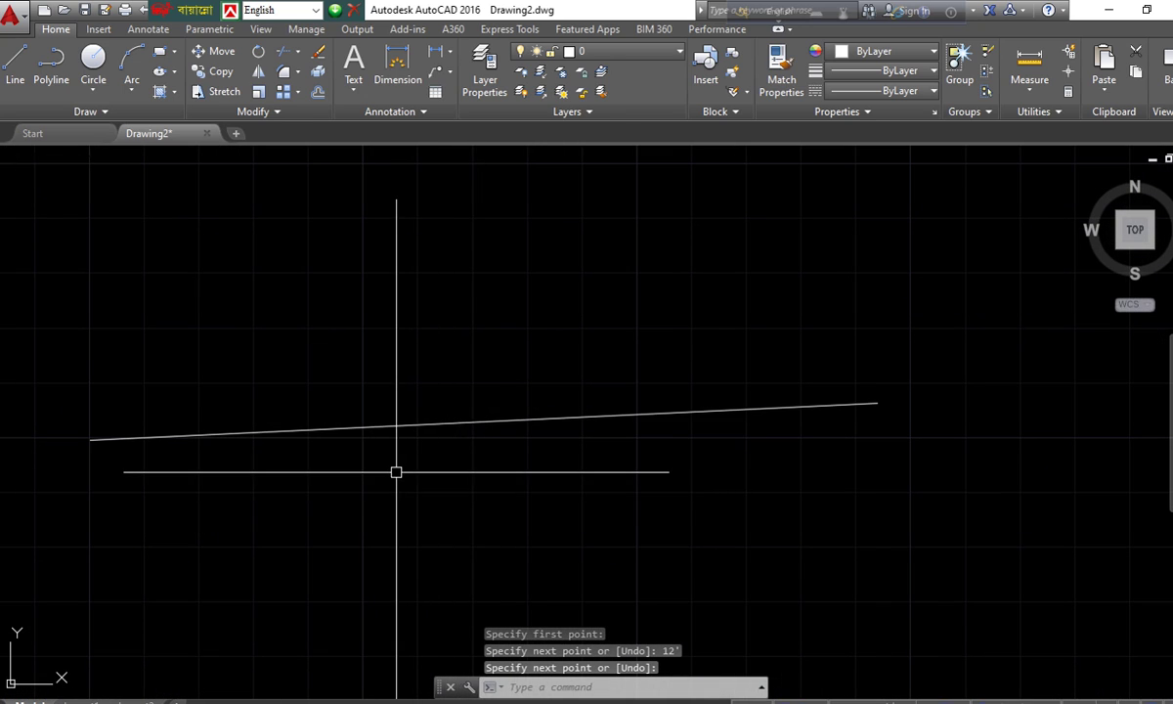
scroll(396, 472, down, 2)
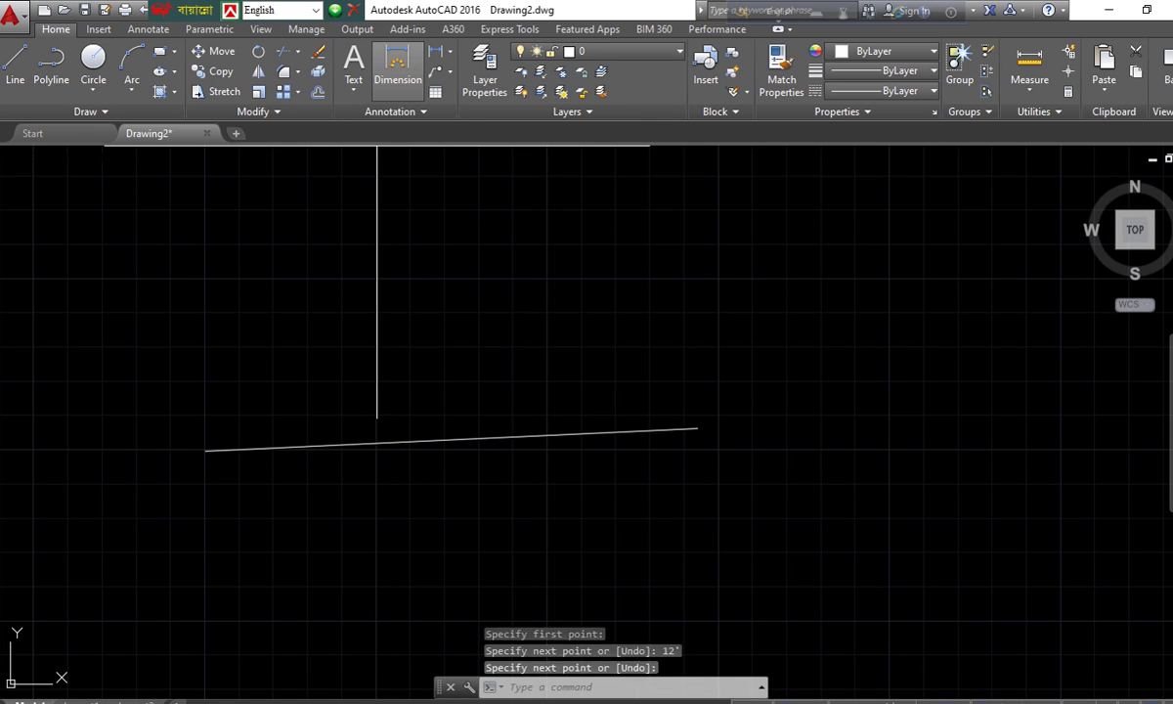
click(397, 71)
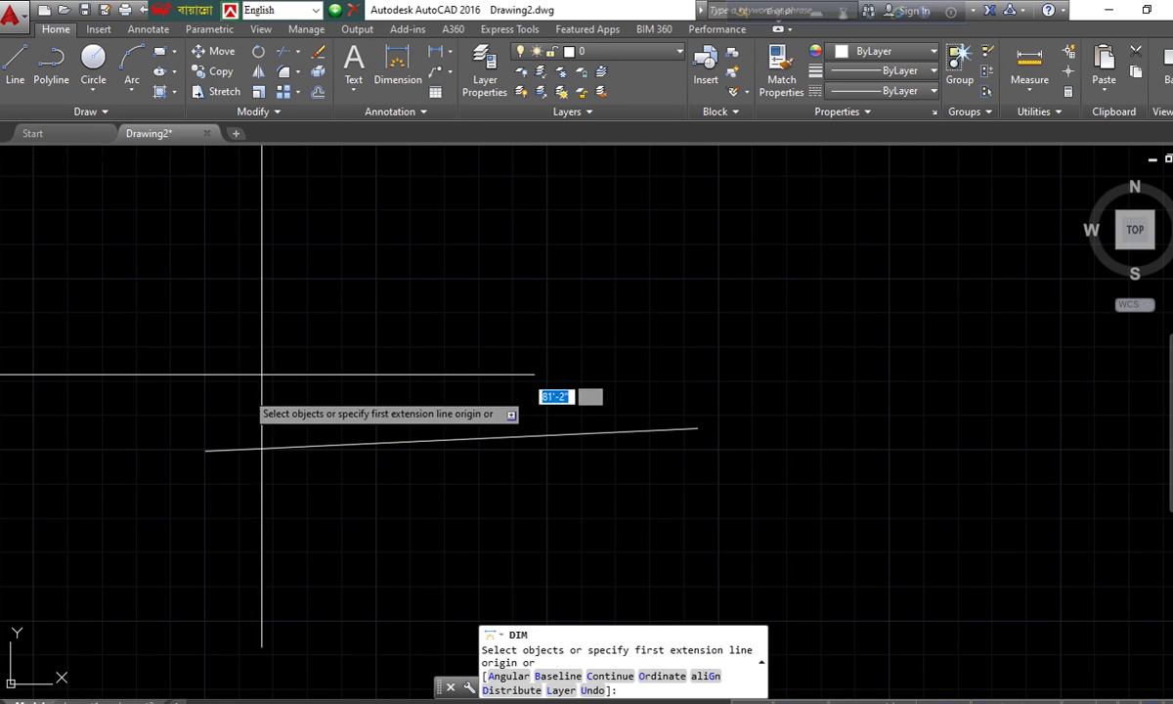
click(204, 450)
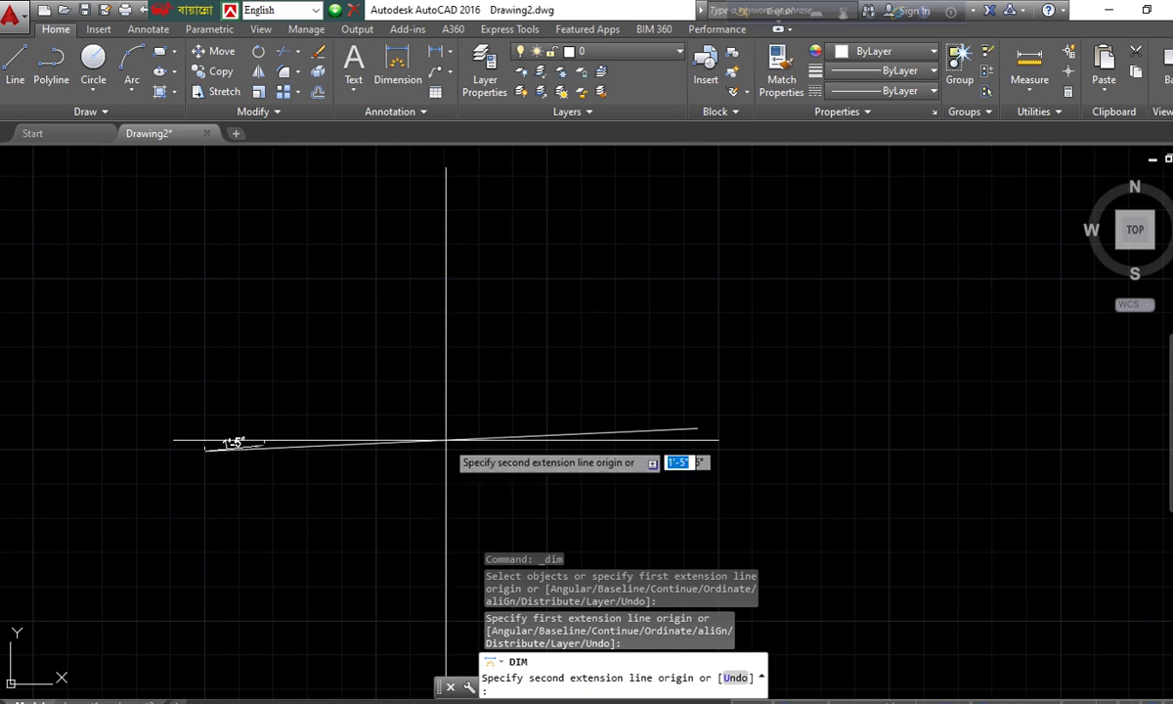
click(696, 428)
click(686, 341)
scroll(479, 341, up, 2)
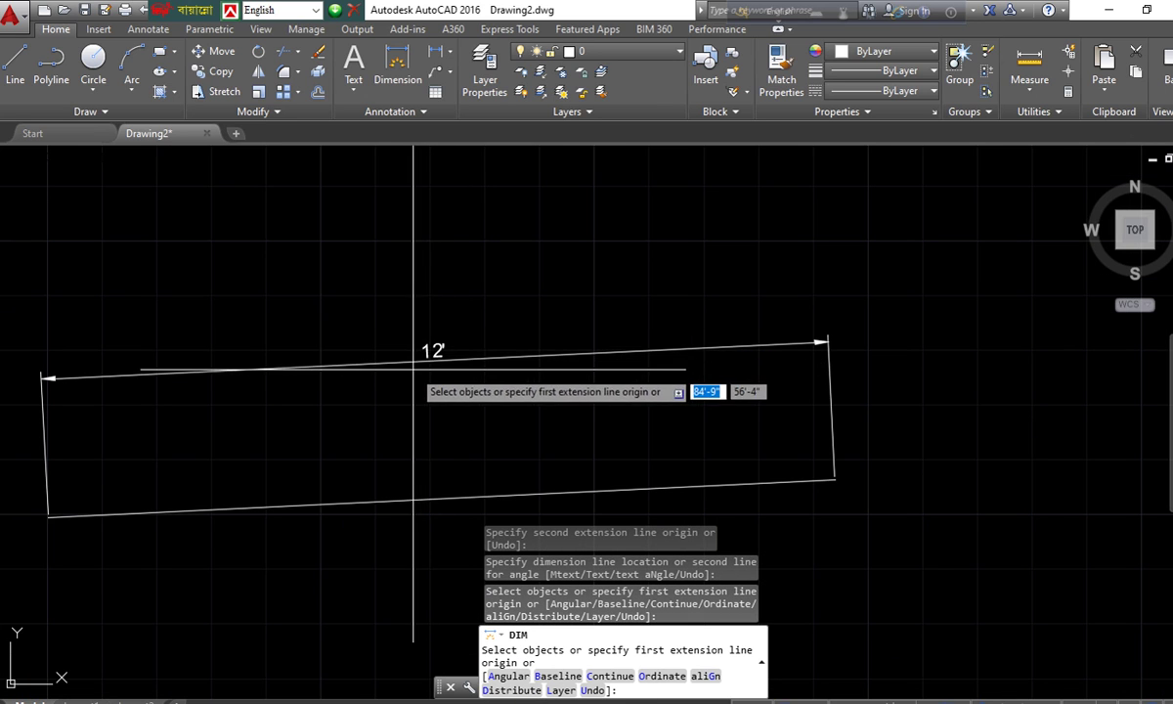
scroll(430, 367, down, 2)
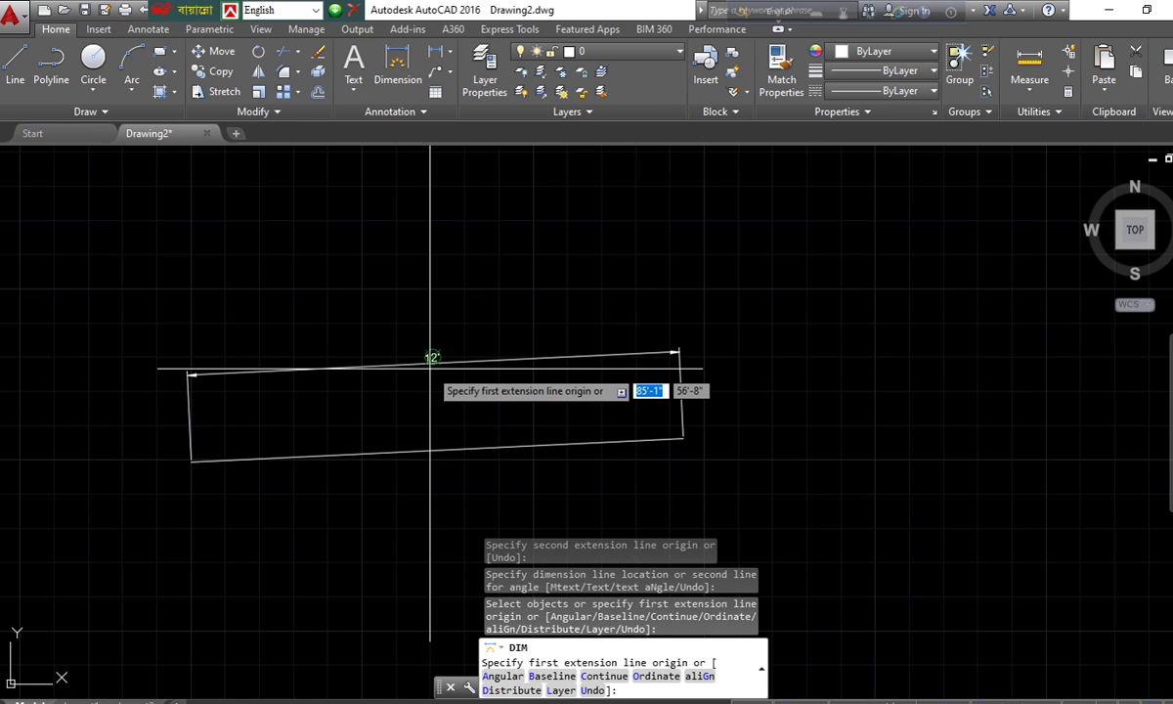
scroll(433, 372, up, 2)
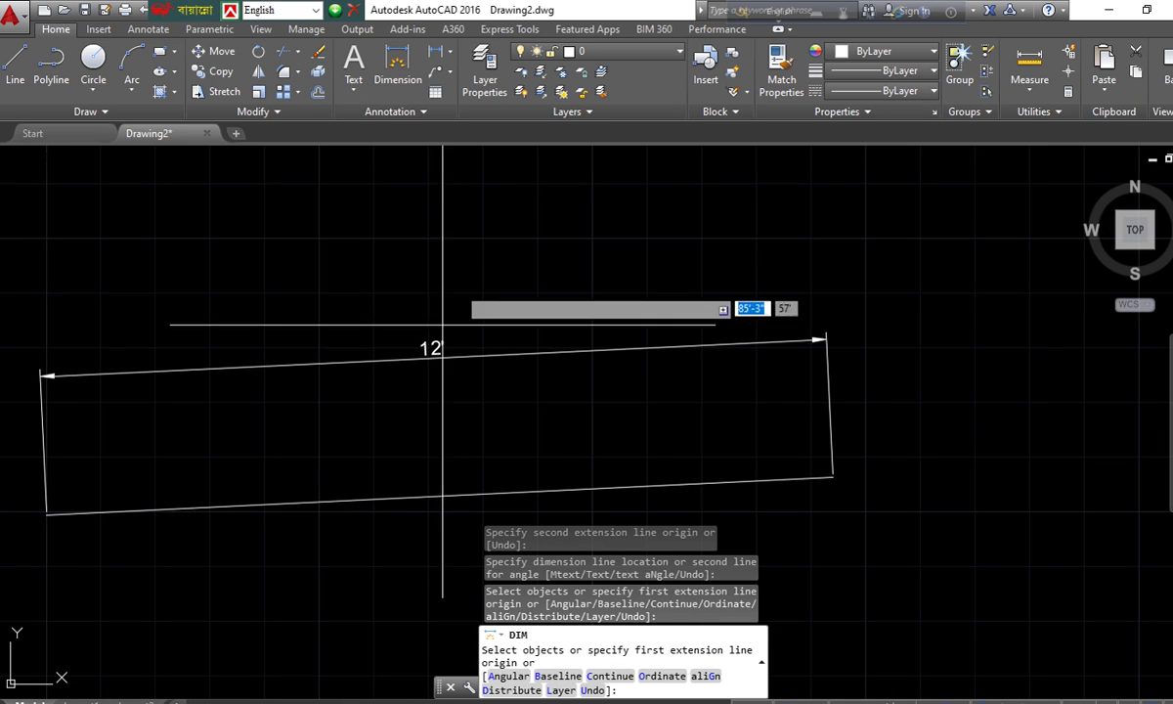
scroll(440, 347, down, 2)
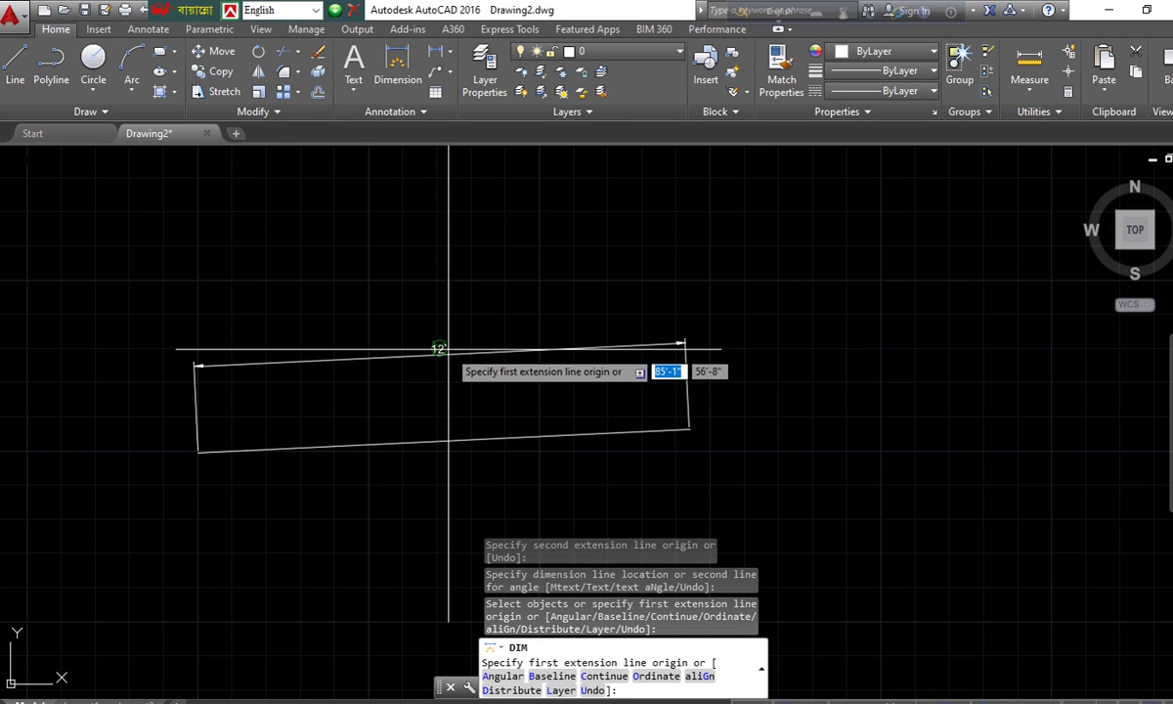
- Draw a rectangle about 8'-1" wide and 3'-5" high to the right of the dimensioned line
middle_drag(448, 349, 253, 374)
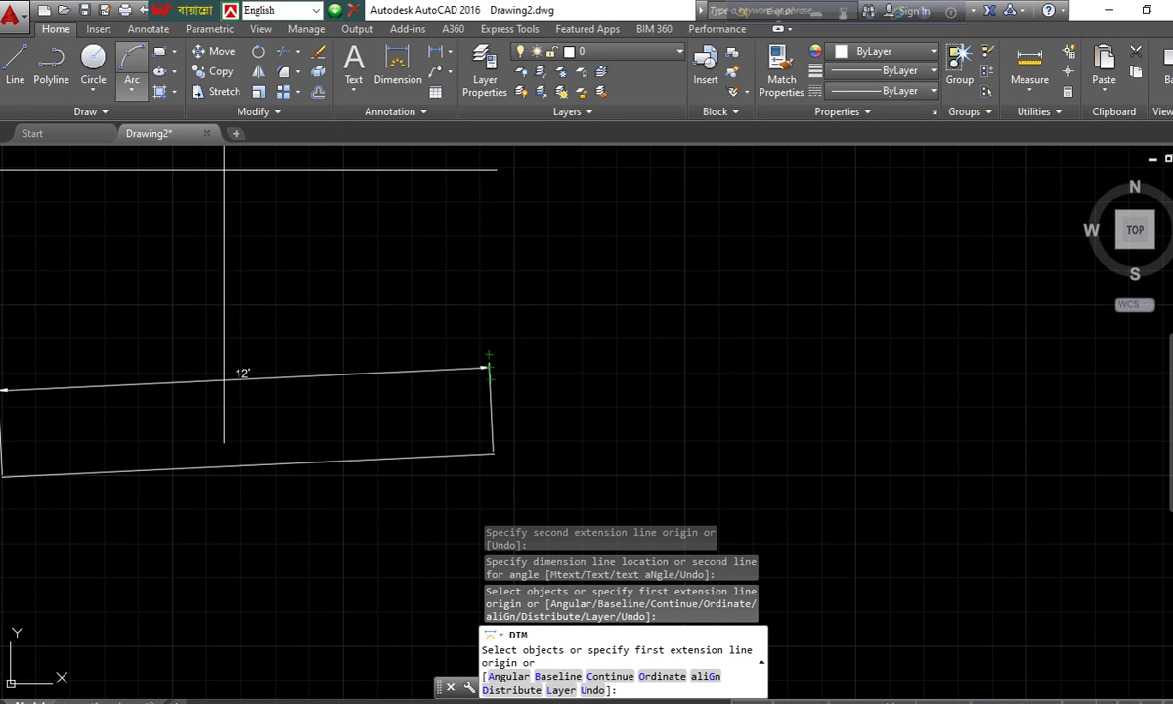
click(159, 51)
click(551, 291)
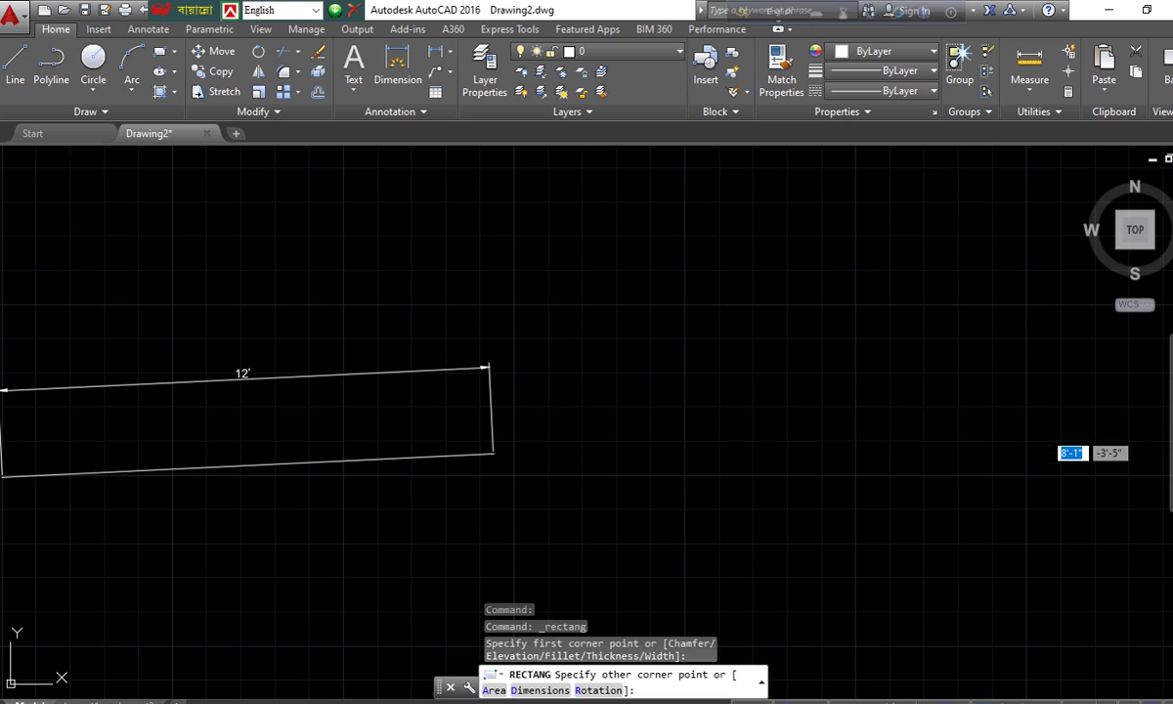
click(884, 430)
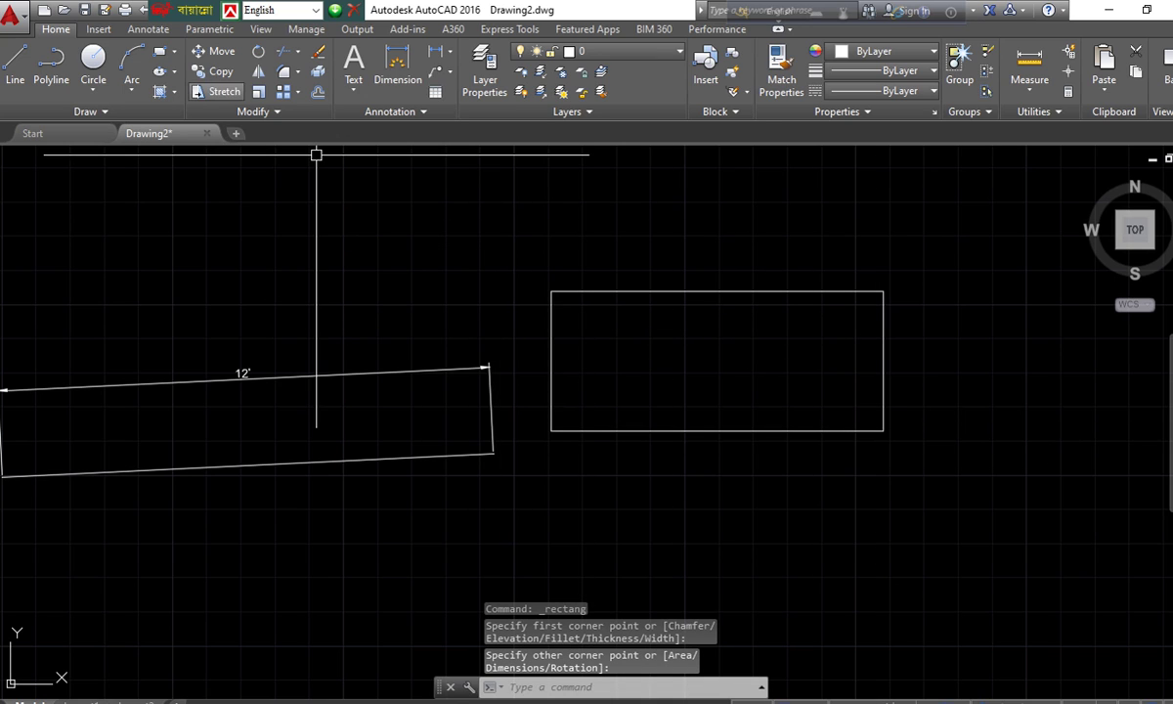
- Dimension the rectangle's top edge, placing the dimension line above the rectangle
click(397, 67)
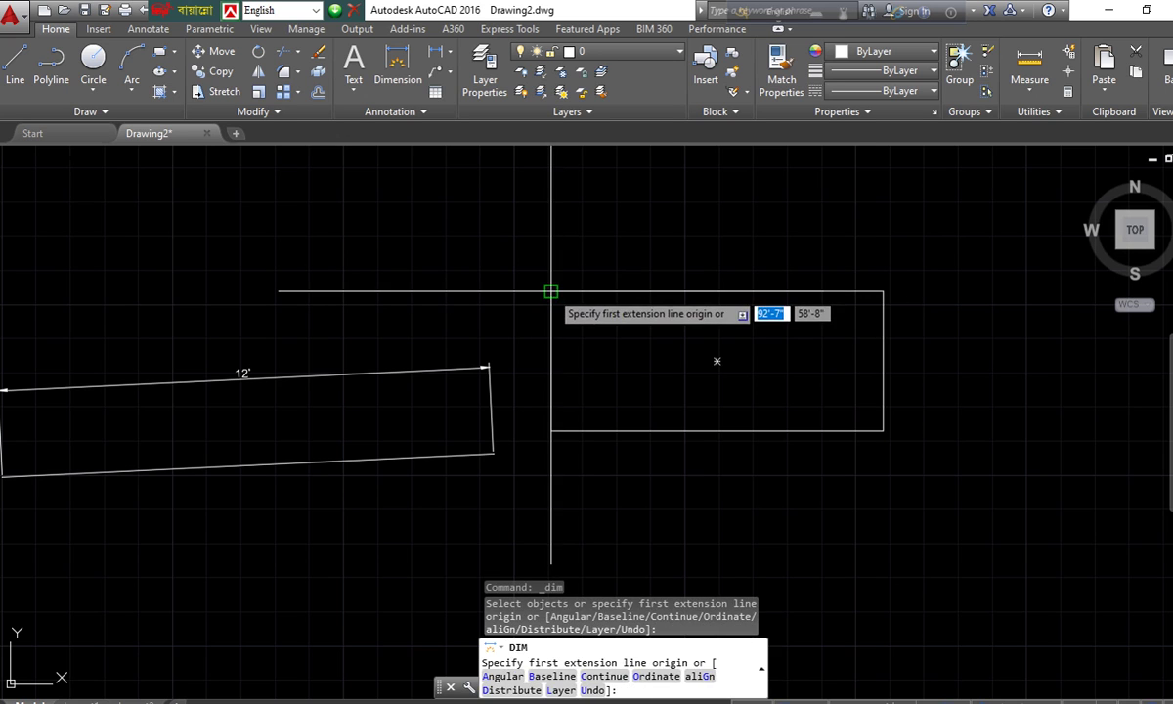
click(551, 291)
click(884, 291)
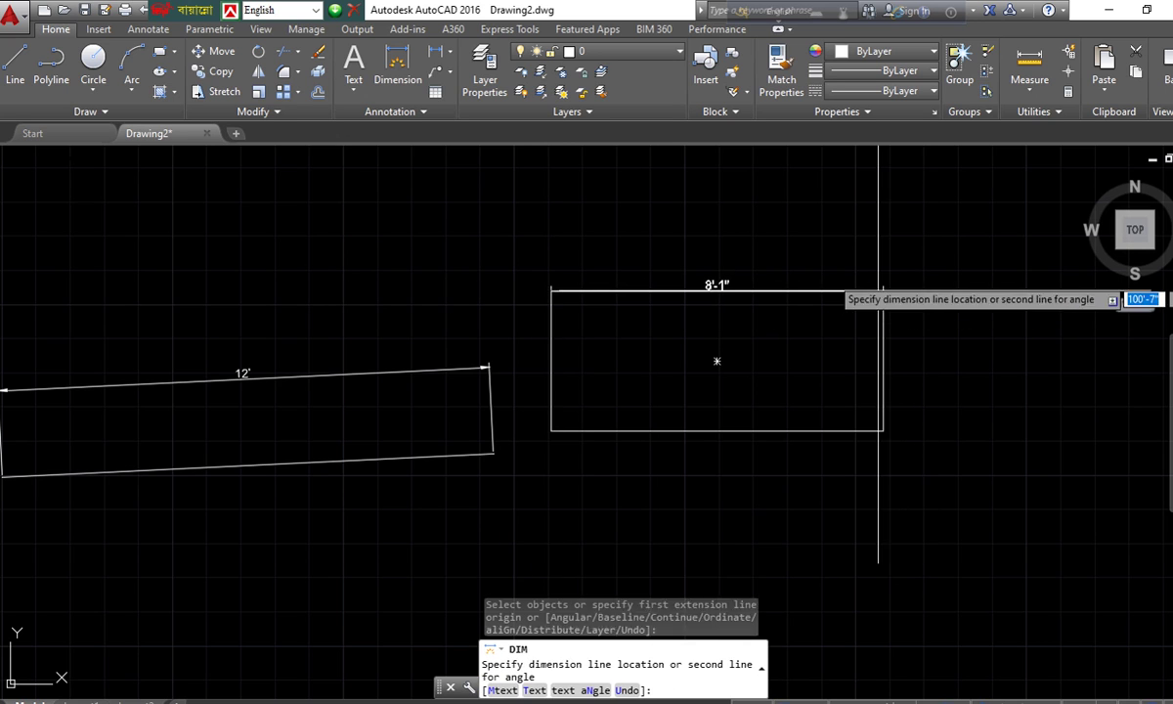
click(725, 250)
scroll(721, 279, down, 4)
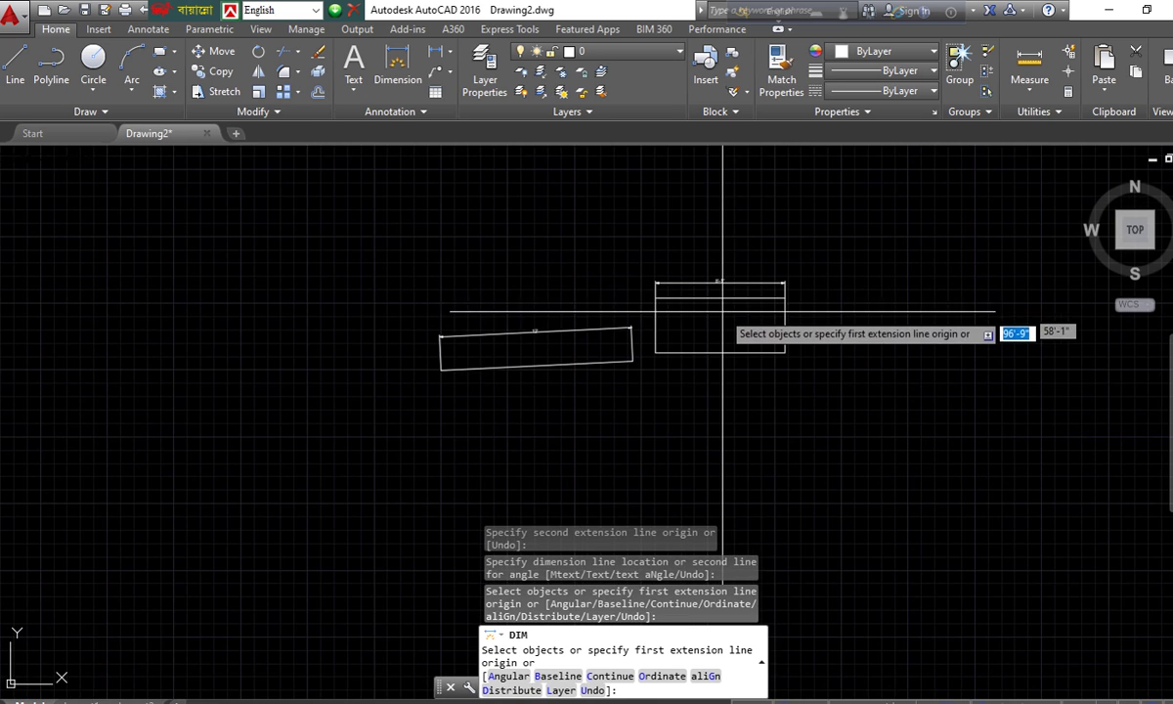
- Examine the dimensions on the inclined line and the rectangle, and end the dimension command
middle_drag(680, 324, 537, 406)
scroll(548, 420, down, 2)
scroll(533, 386, up, 4)
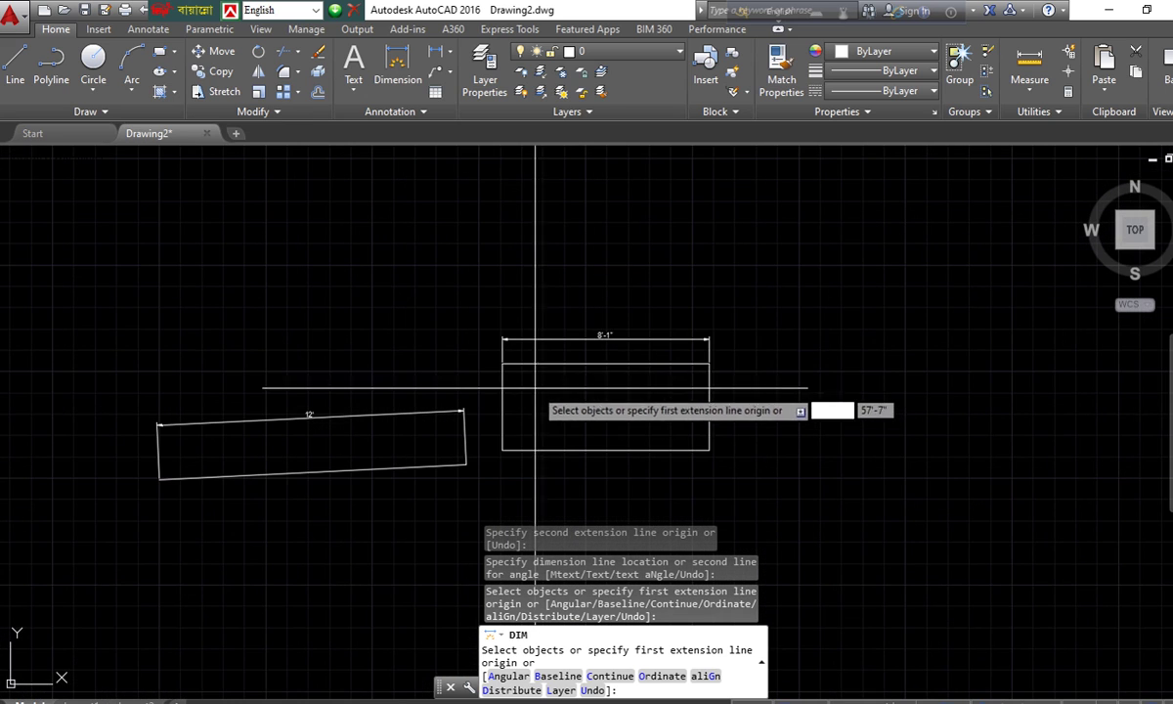
middle_drag(517, 353, 354, 328)
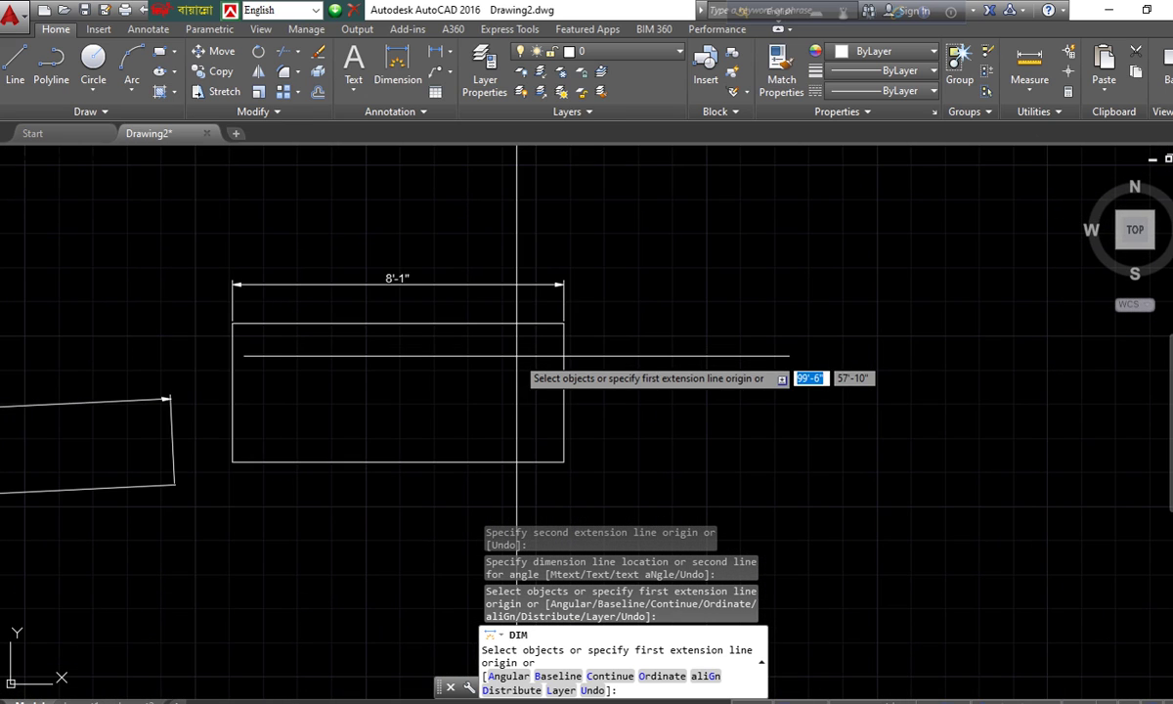
scroll(517, 356, up, 1)
scroll(517, 355, down, 1)
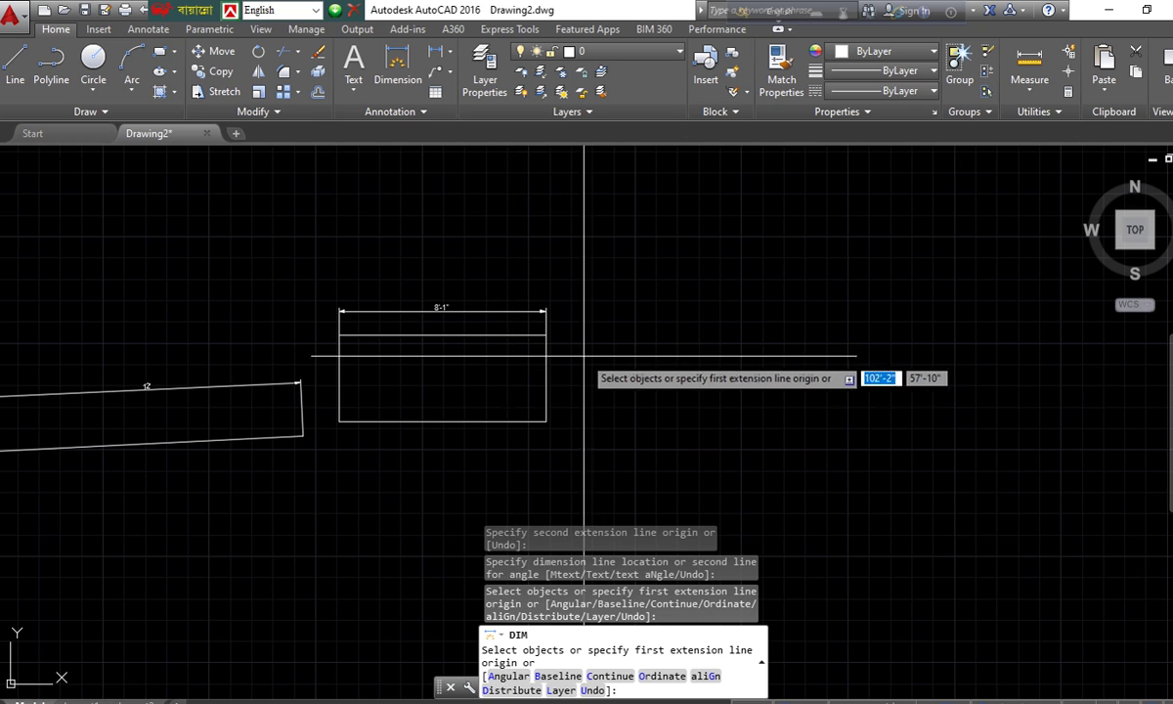
middle_drag(583, 357, 471, 335)
scroll(471, 334, down, 2)
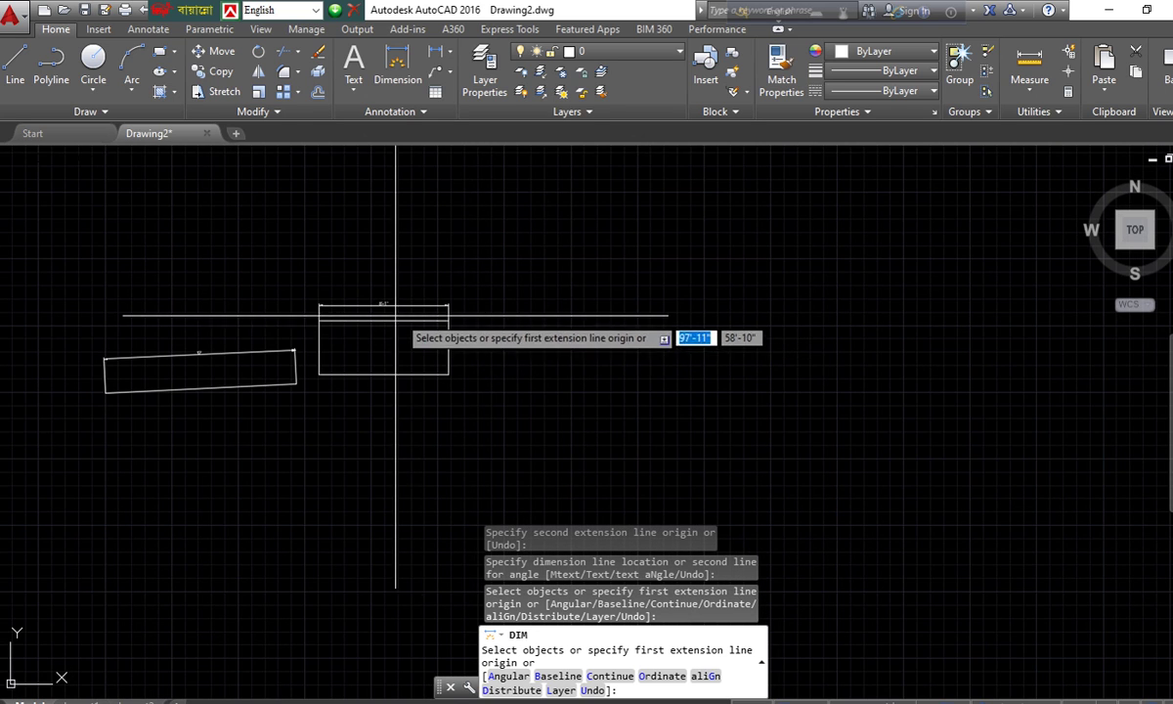
scroll(395, 330, up, 4)
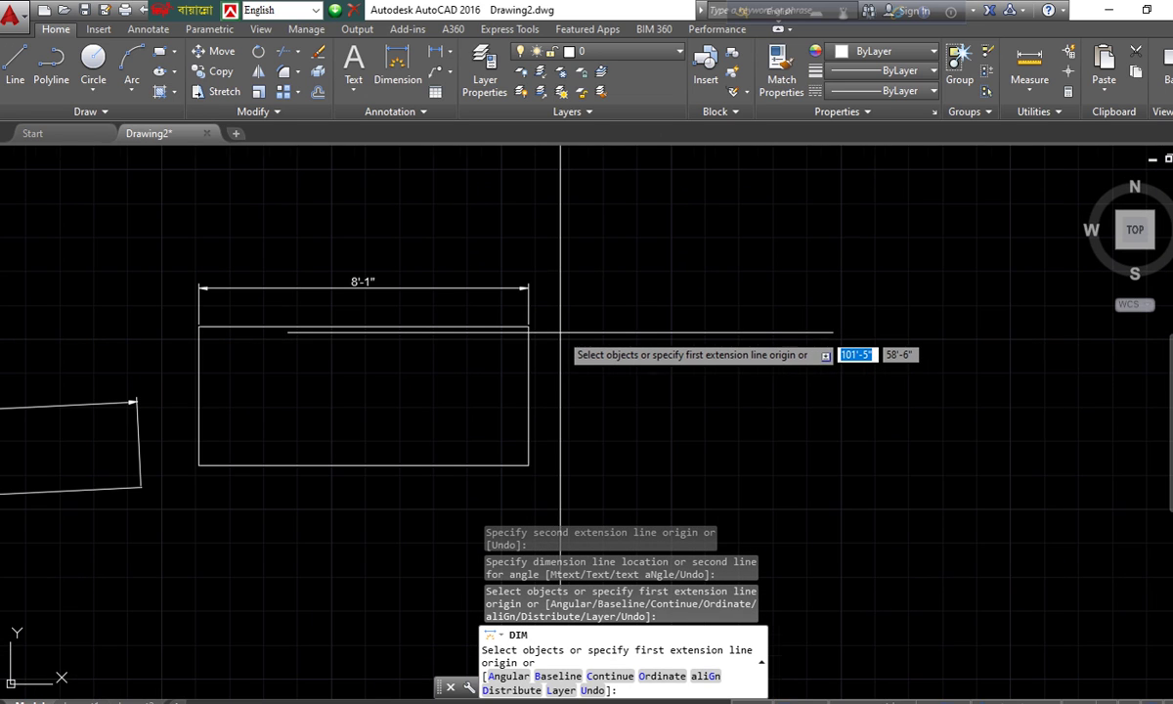
middle_drag(559, 333, 427, 314)
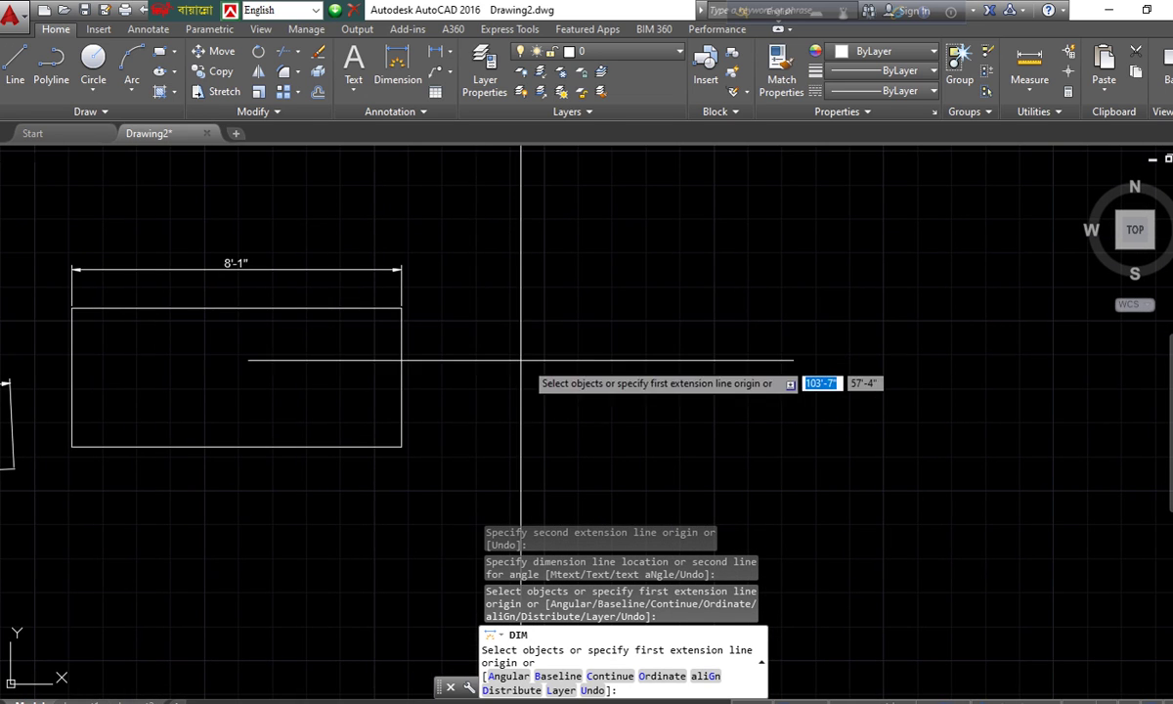
scroll(536, 365, down, 3)
scroll(535, 366, up, 2)
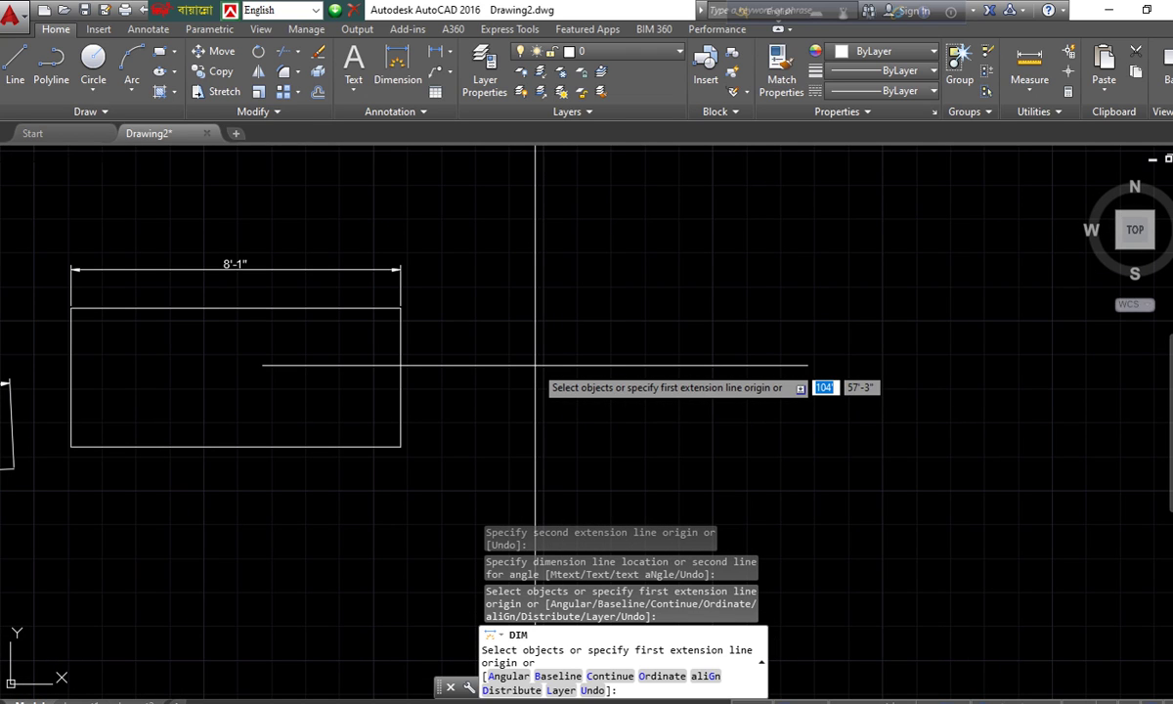
scroll(638, 343, down, 2)
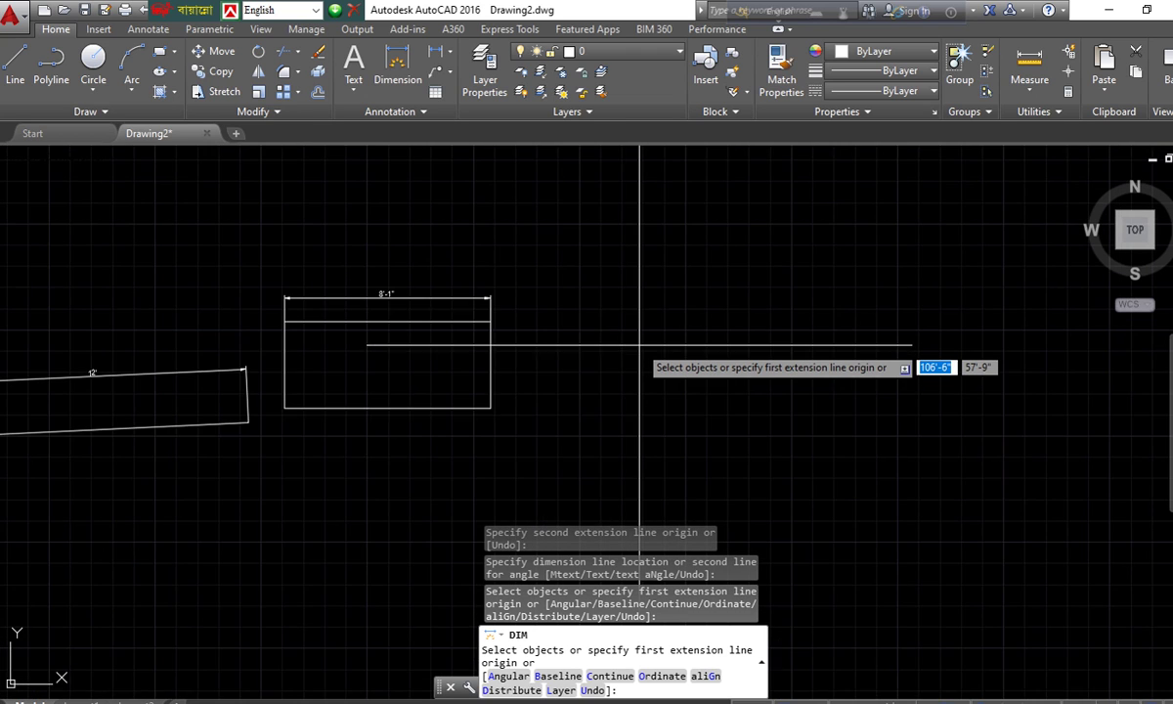
scroll(638, 343, up, 4)
key(Escape)
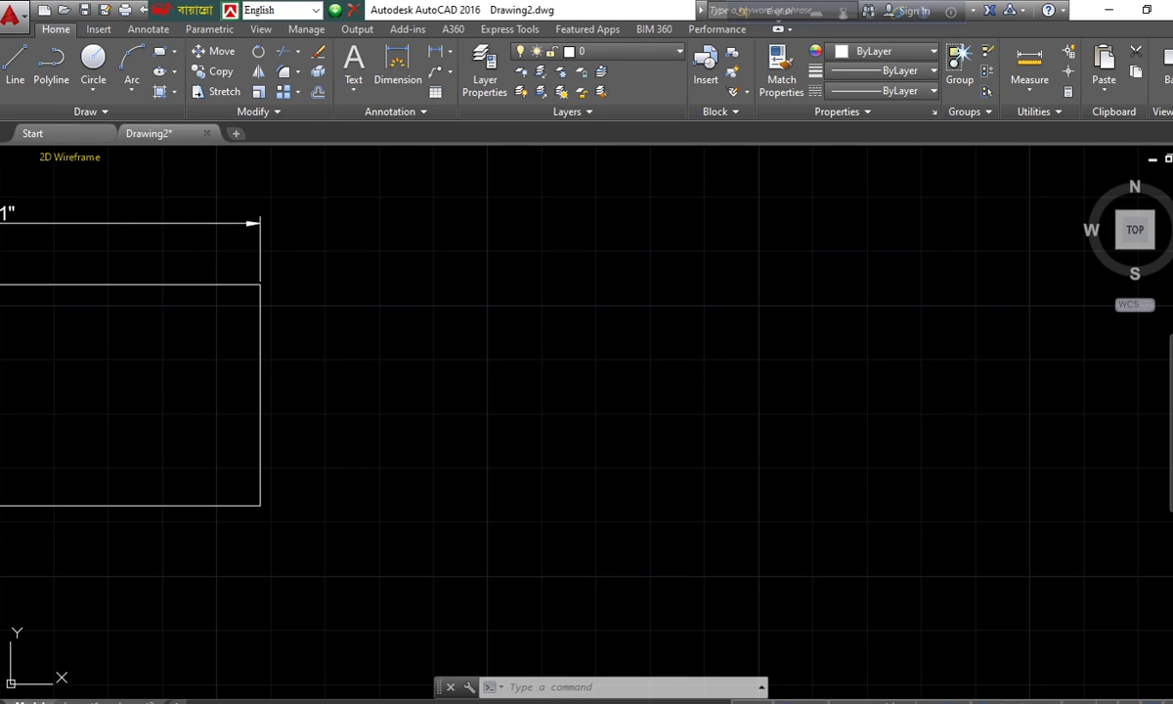
- Draw a single nearly horizontal line to the right of the rectangle, level with its upper part
click(15, 64)
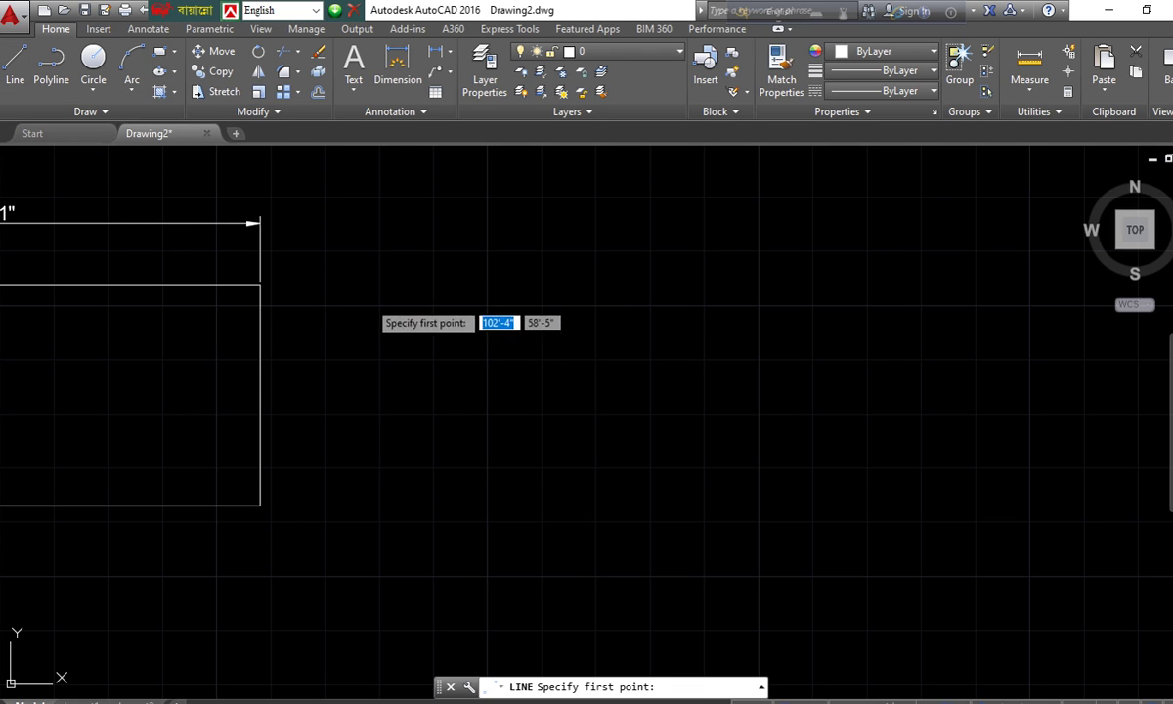
click(368, 301)
click(812, 300)
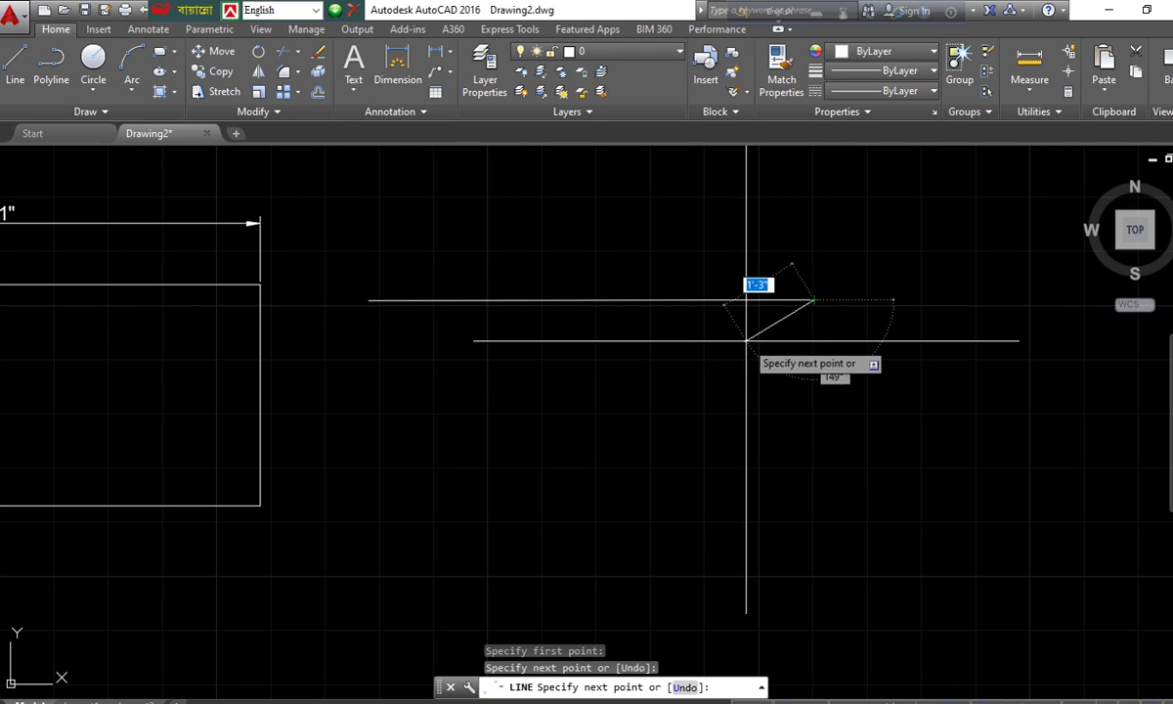
key(Return)
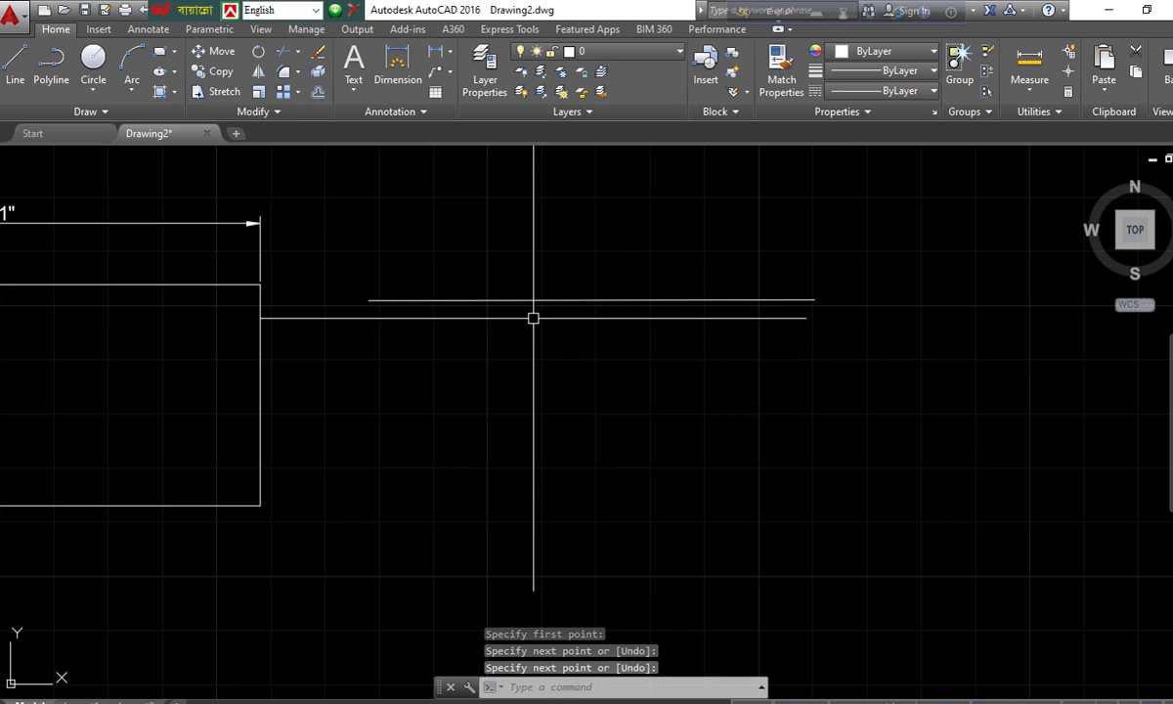
- Divide the new line to the right of the rectangle into 3 equal segments with the DIVIDE command
text(di)
key(Down)
key(Down)
key(Down)
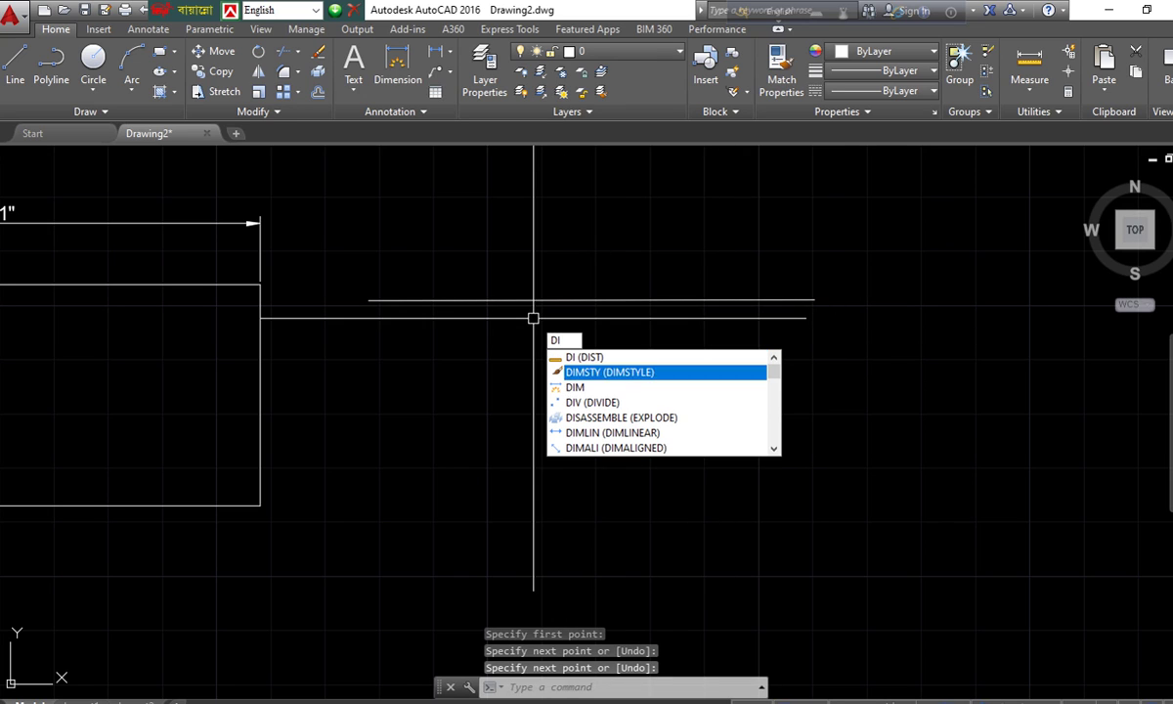
key(Return)
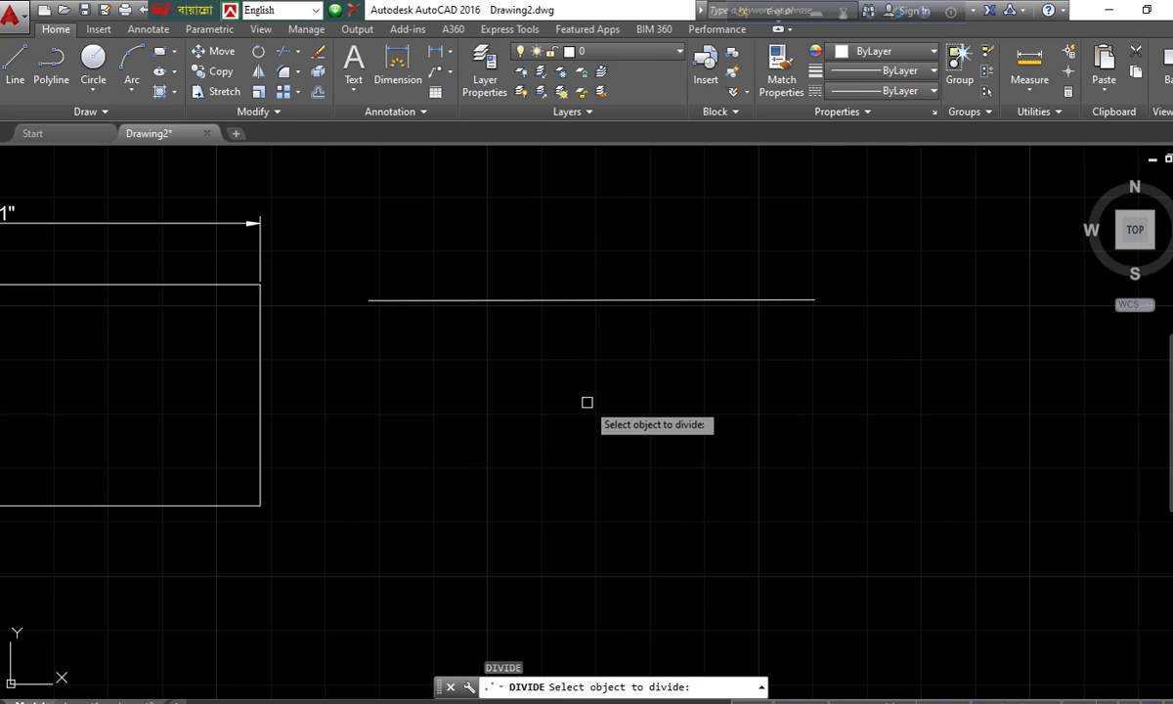
click(557, 303)
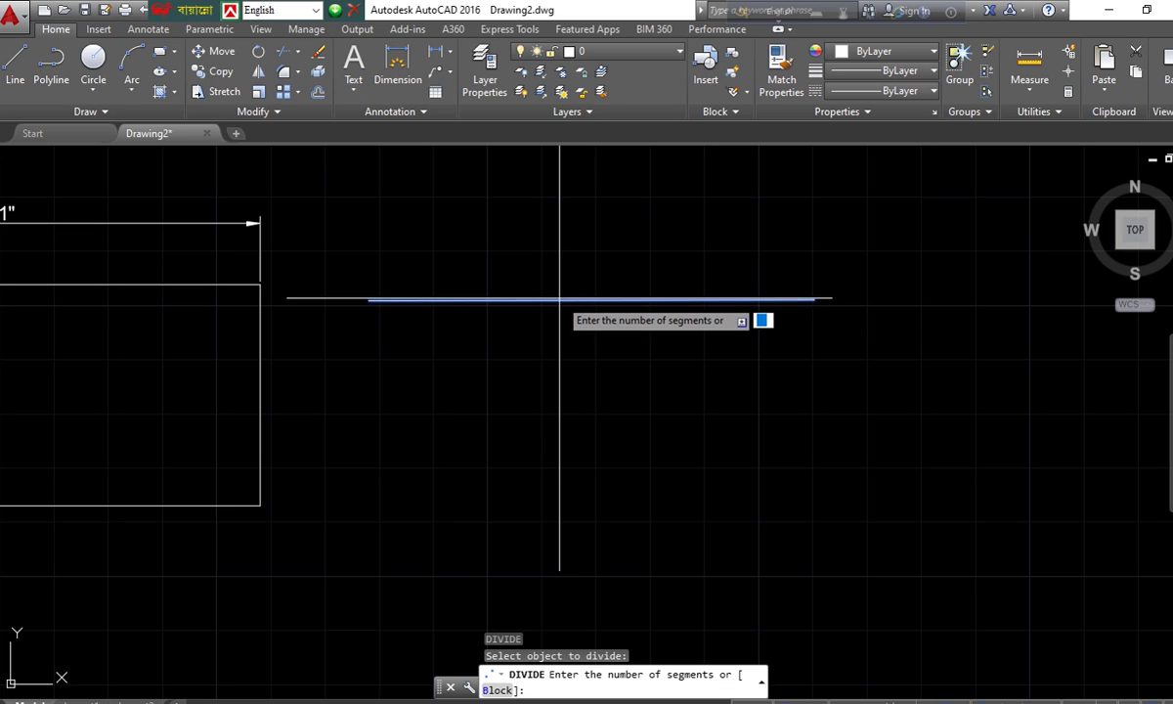
text(3)
key(Return)
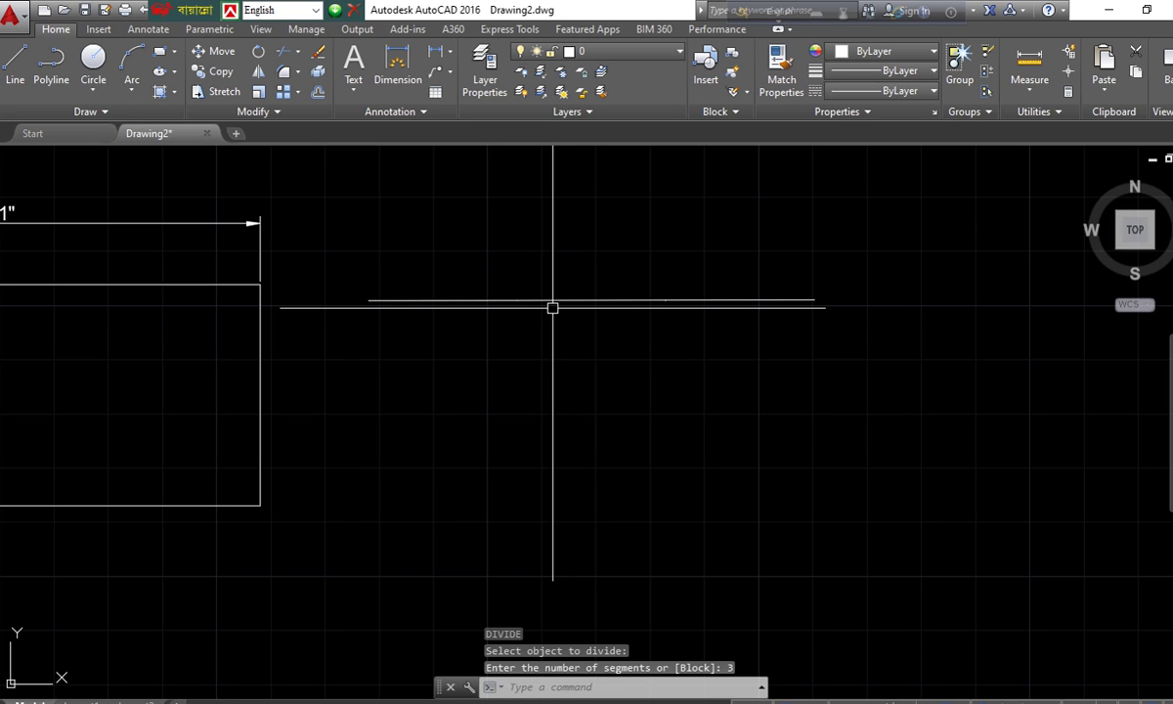
- Set the drawing's point style to the plain X marker with PTYPE and check the division points on the line
text(p)
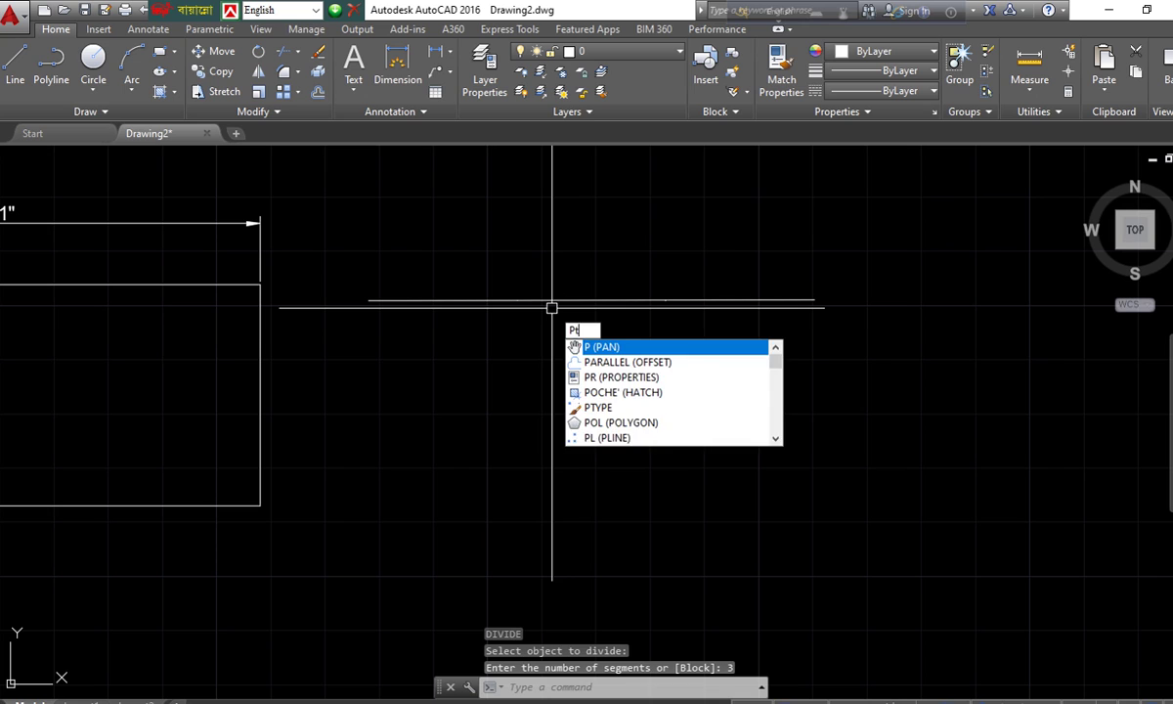
text(t)
key(Return)
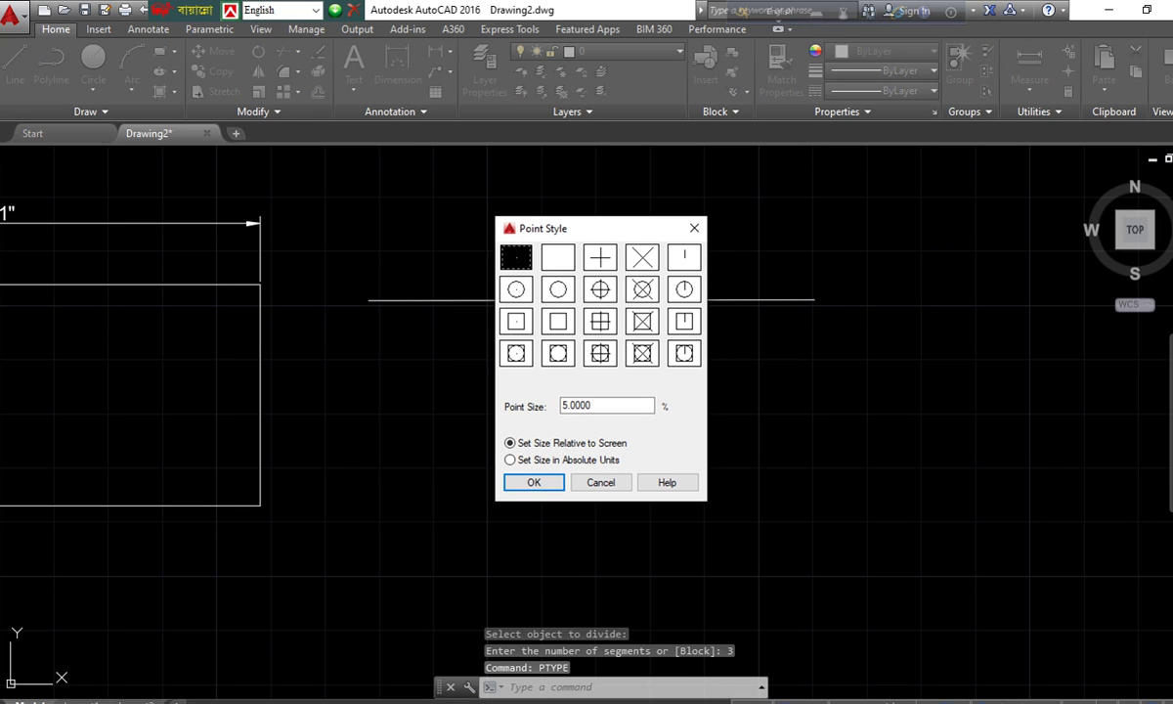
click(642, 257)
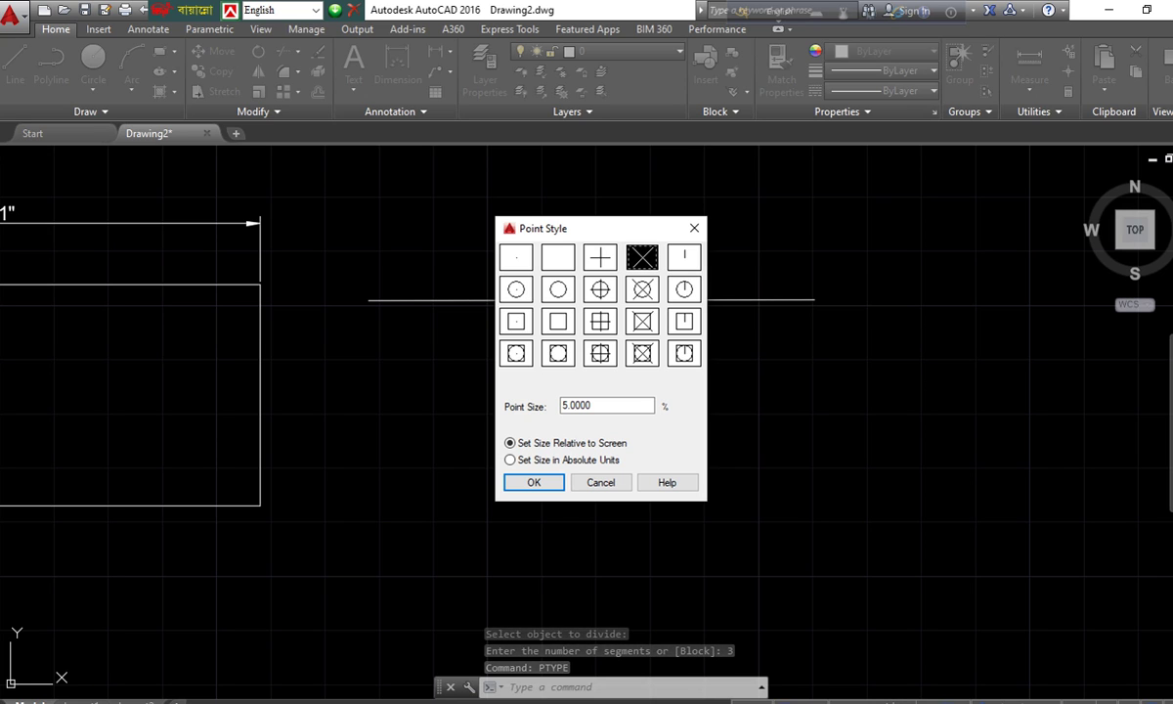
click(533, 482)
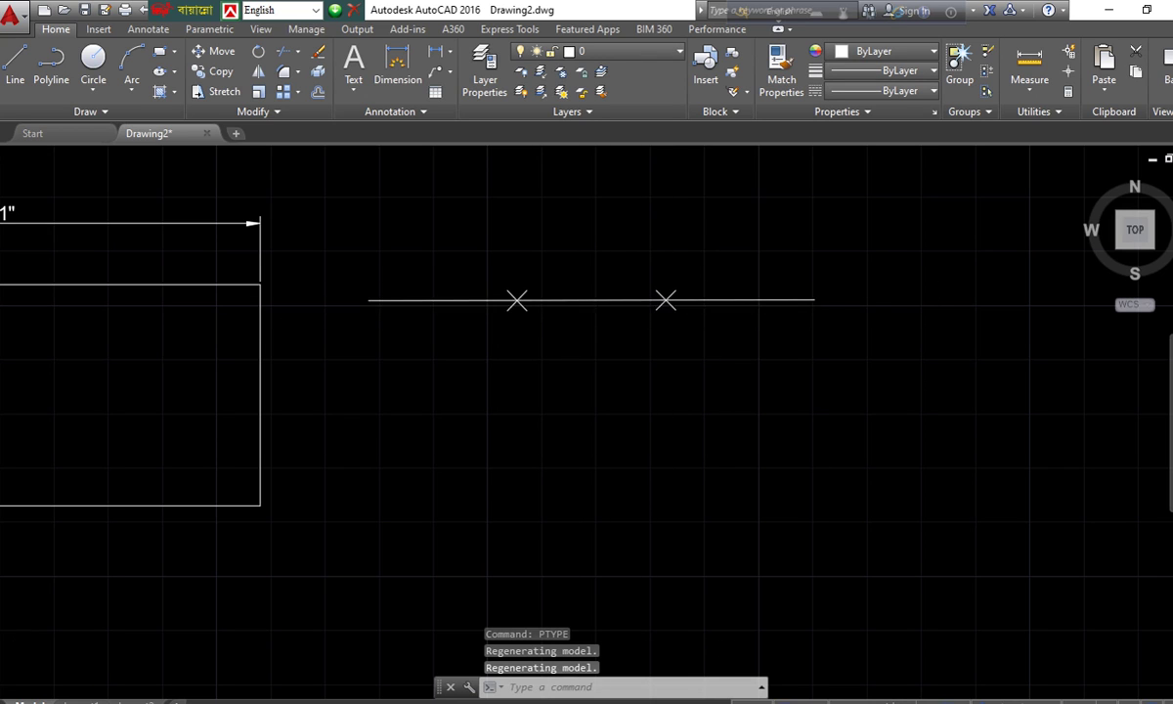
scroll(565, 303, up, 3)
middle_drag(568, 304, 603, 310)
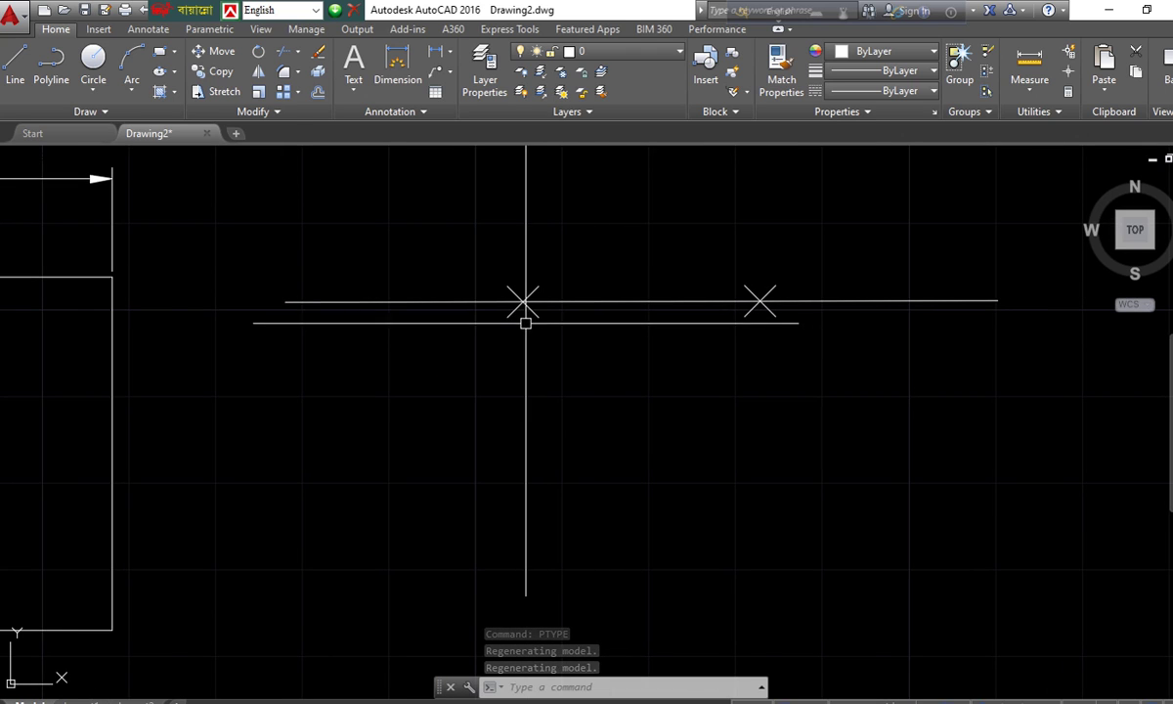
scroll(525, 312, down, 2)
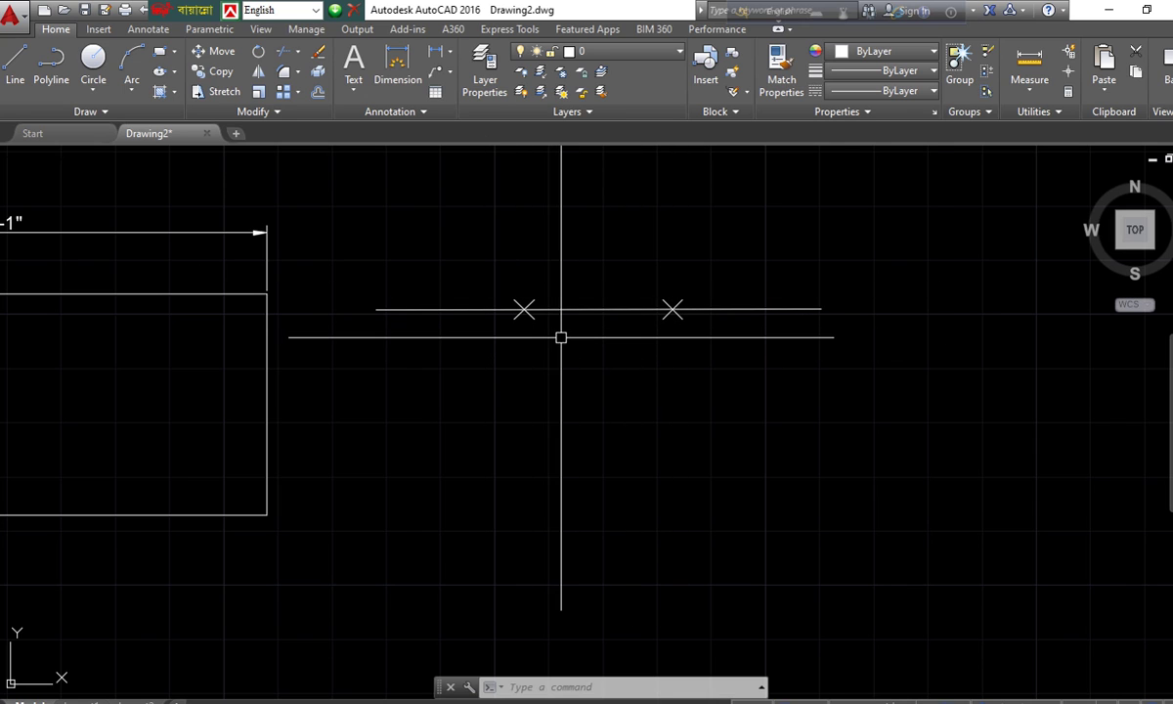
scroll(526, 421, down, 2)
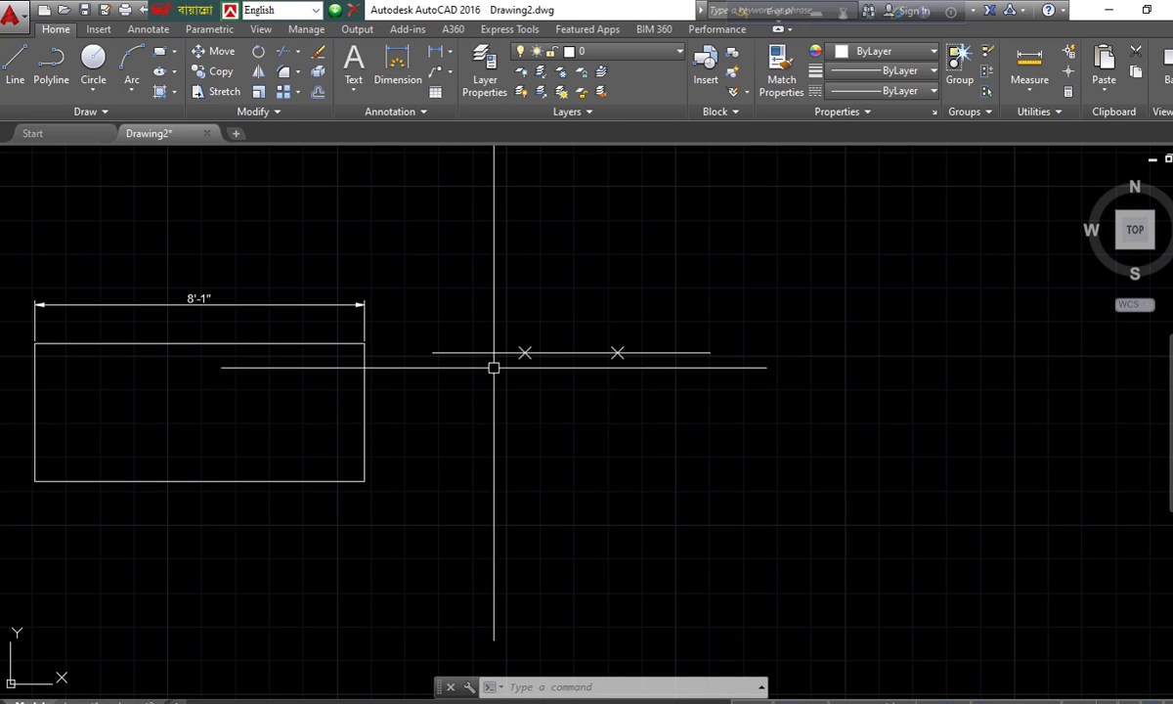